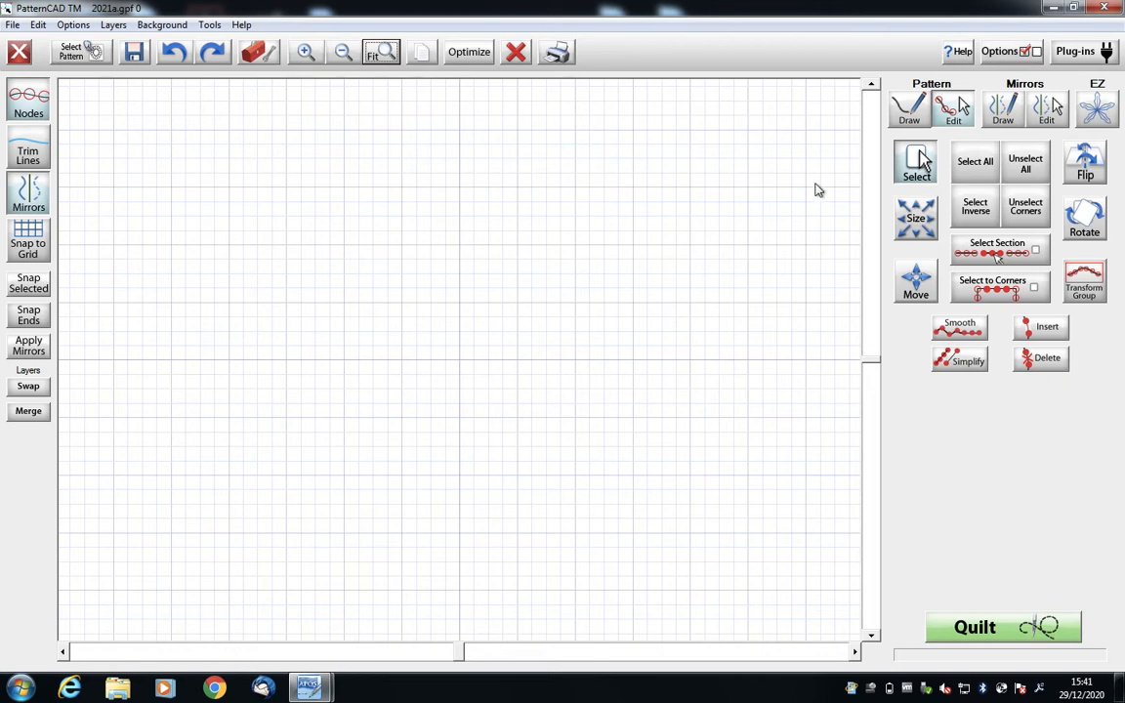
- Create the outline lettering "2021" in the Microsoft YaHei font using the Fonts plug-in
click(1073, 55)
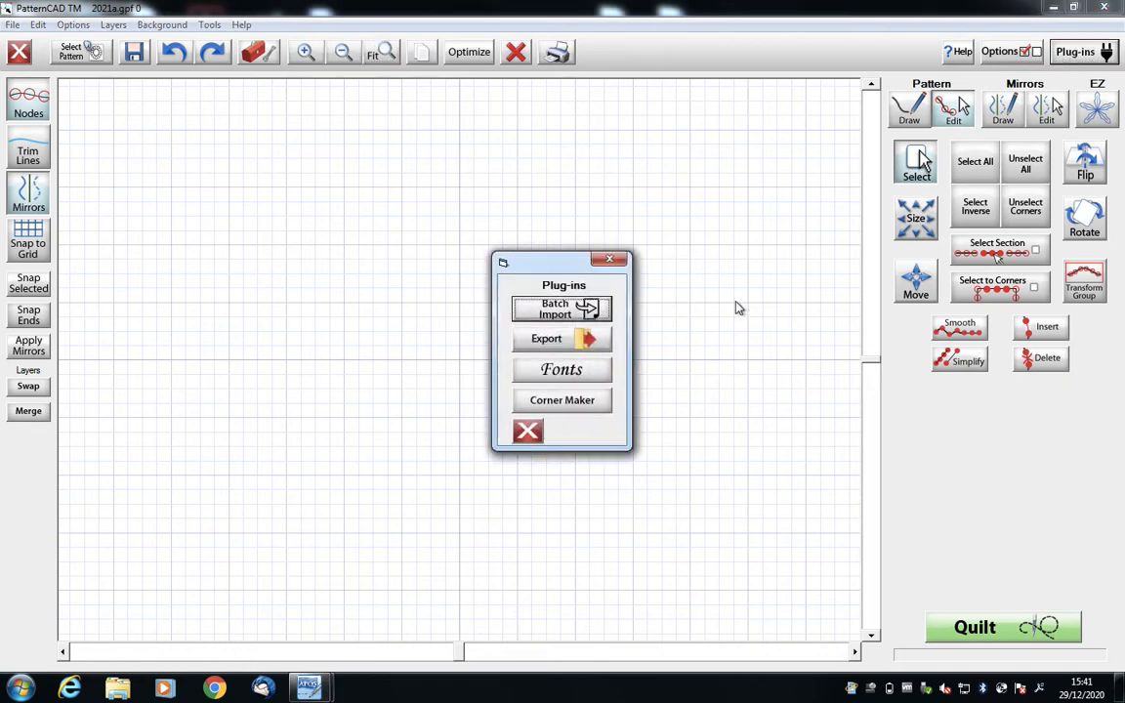
click(533, 336)
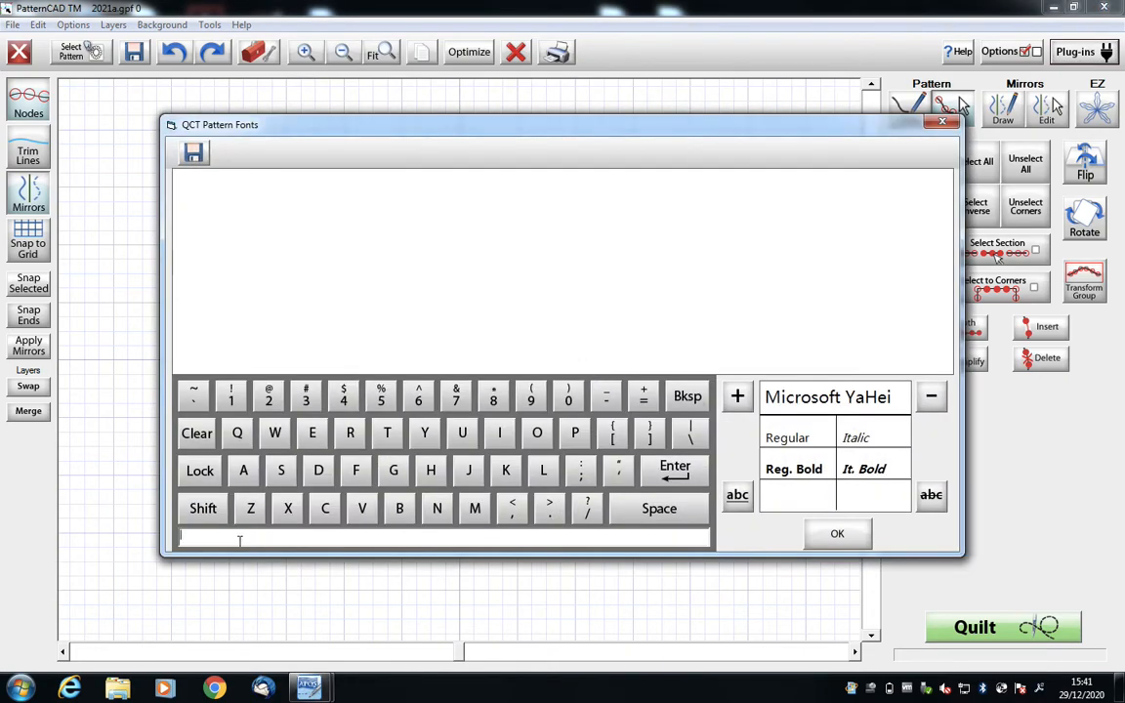
text(202)
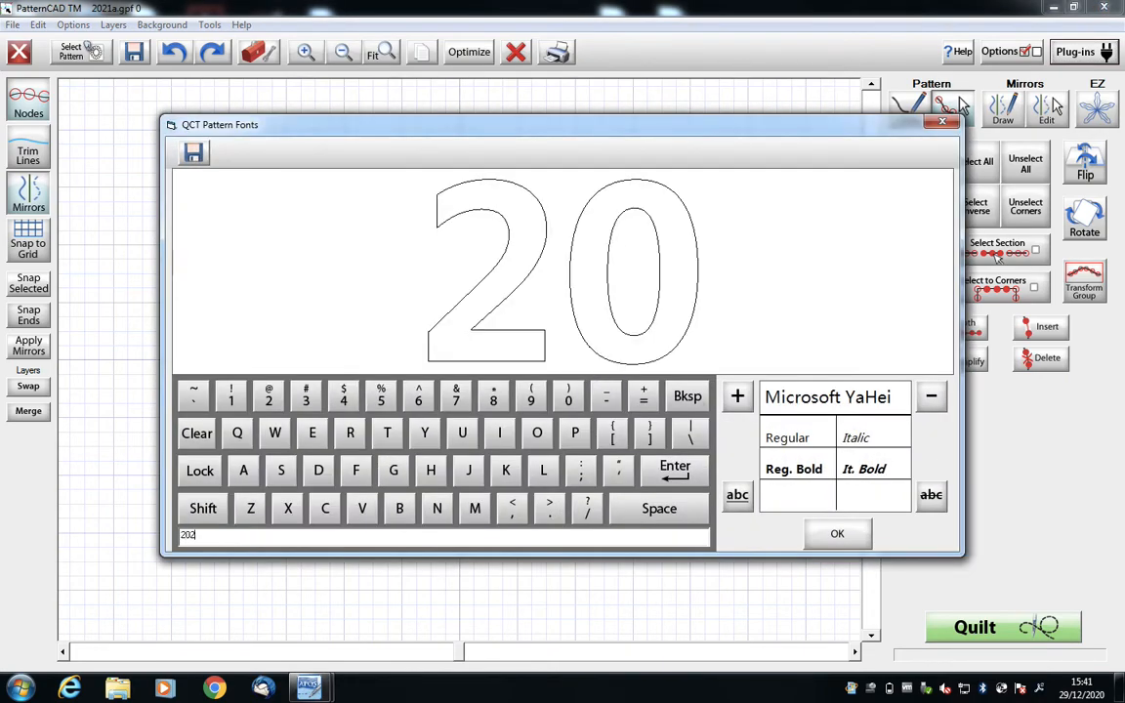
text(1)
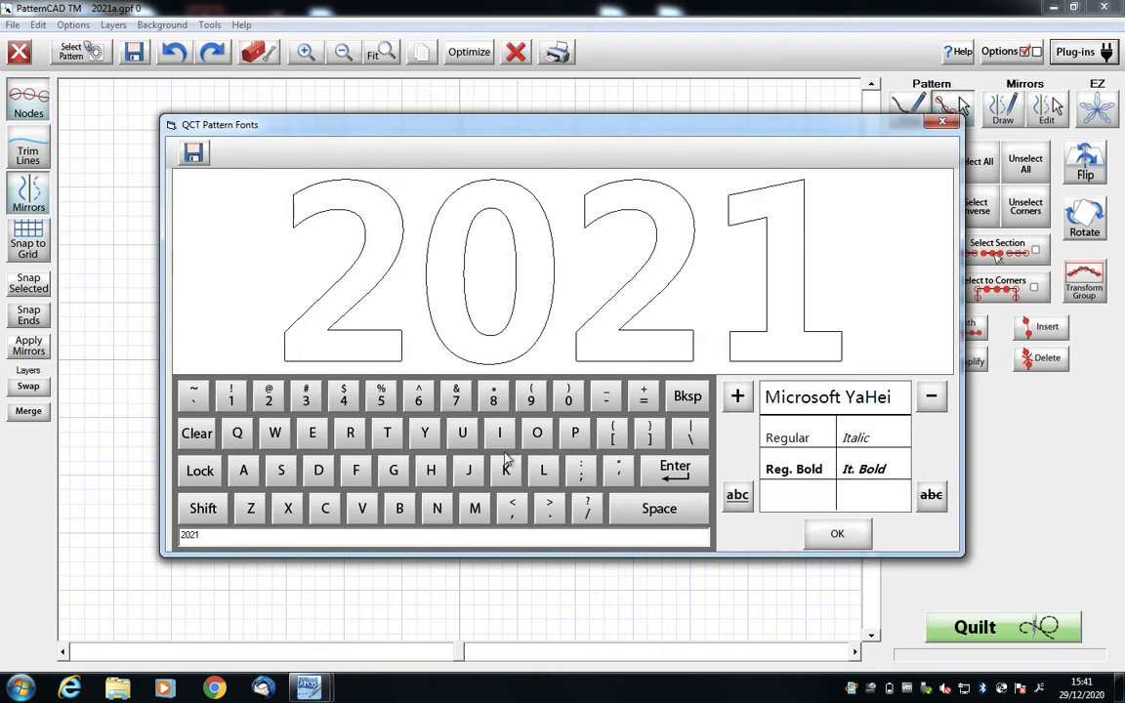
- Save the lettering as a GPF pattern named 2021a in the FONT FILM folder
click(836, 534)
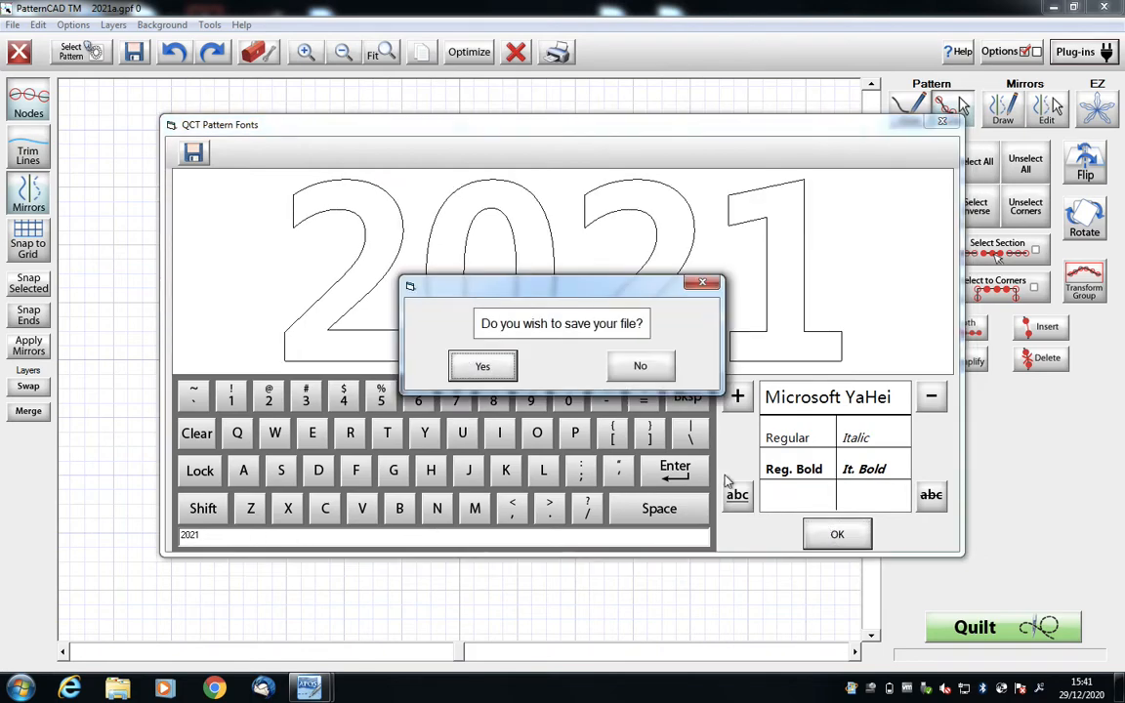
click(484, 368)
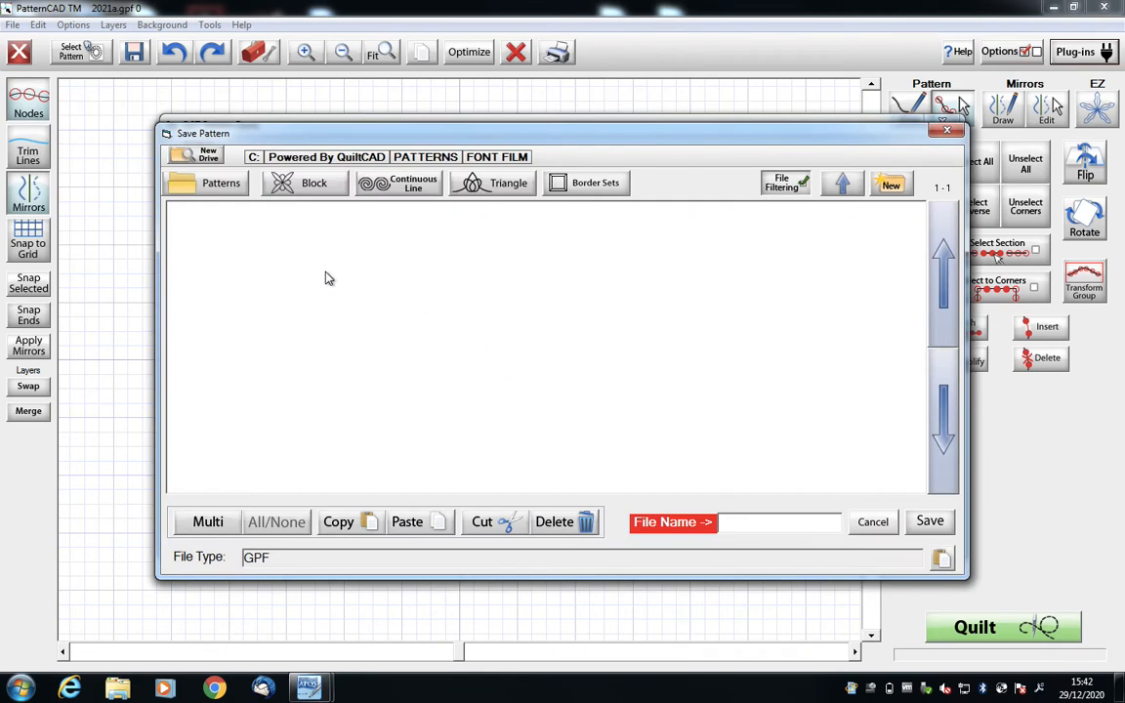
click(753, 522)
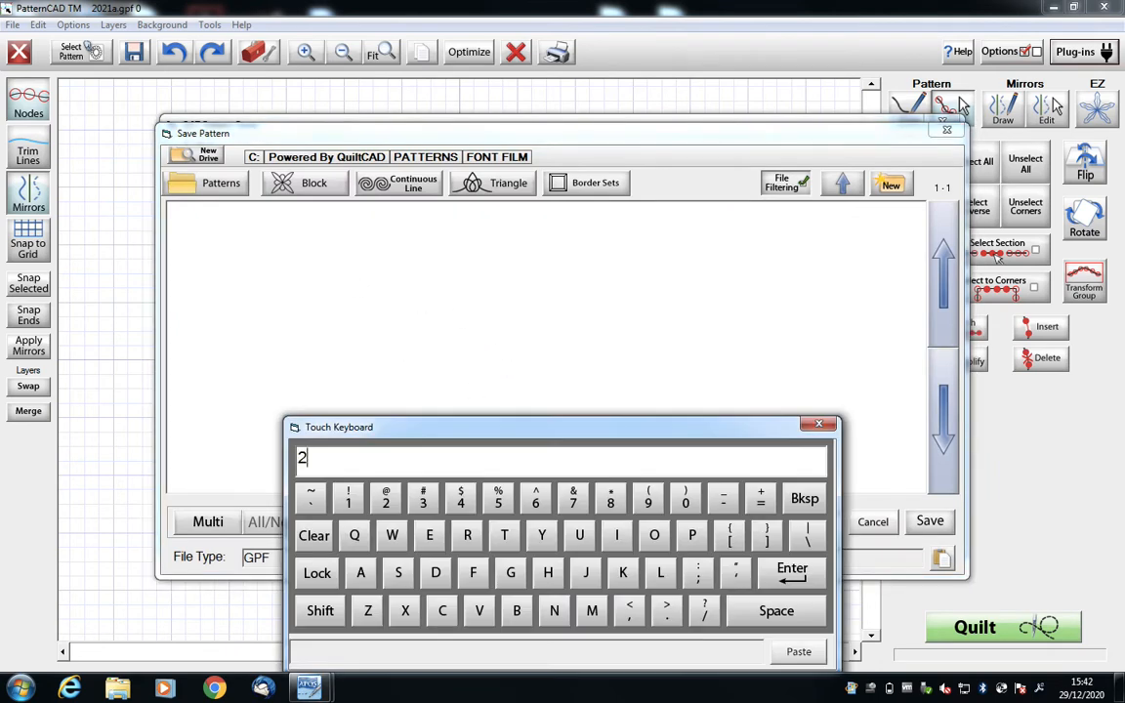
click(794, 577)
click(928, 522)
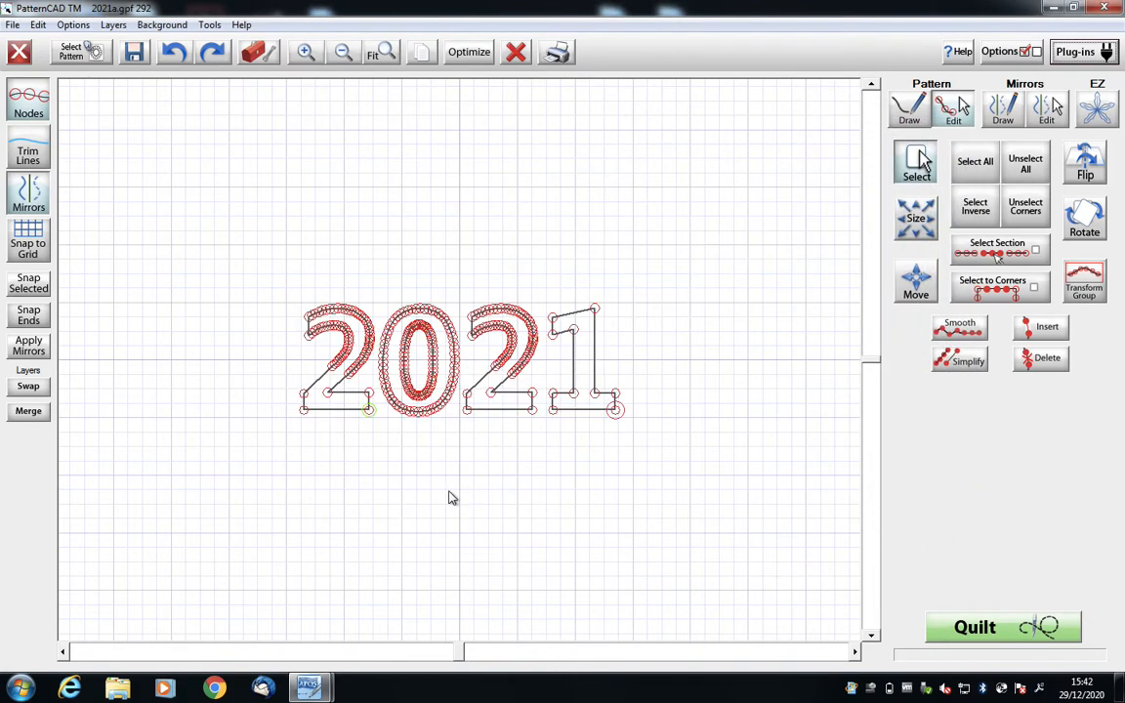
- Optimize the lettering's stitch path and move the start point to the lower-left corner of the first 2
click(472, 52)
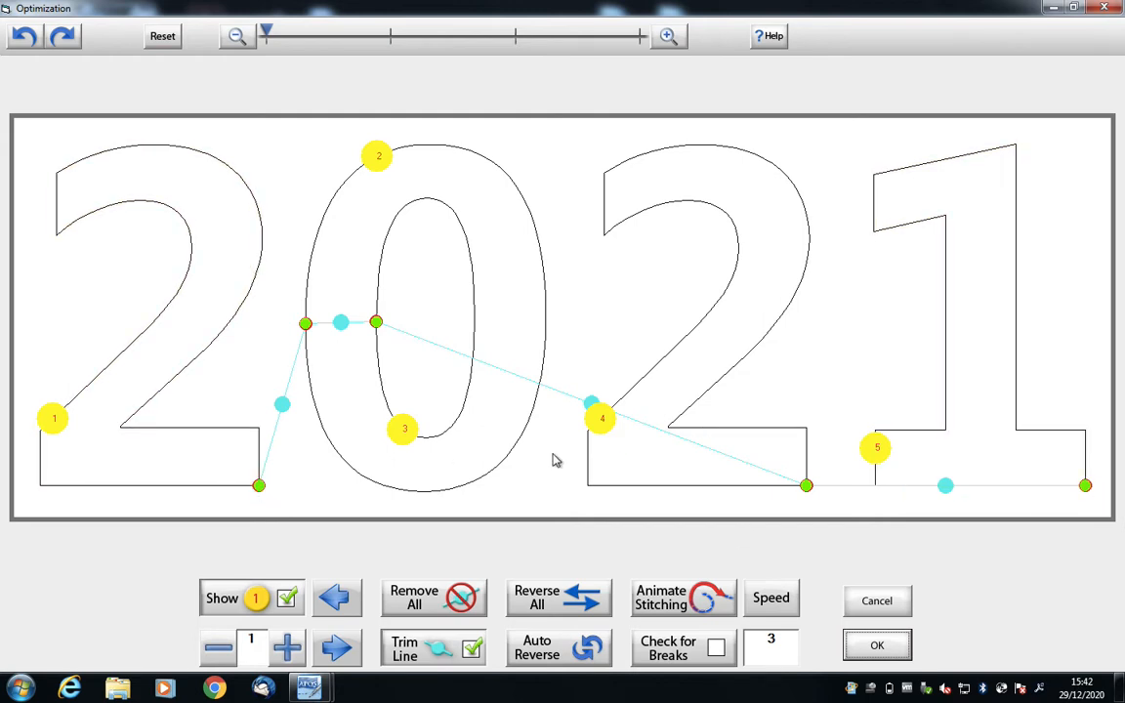
click(877, 646)
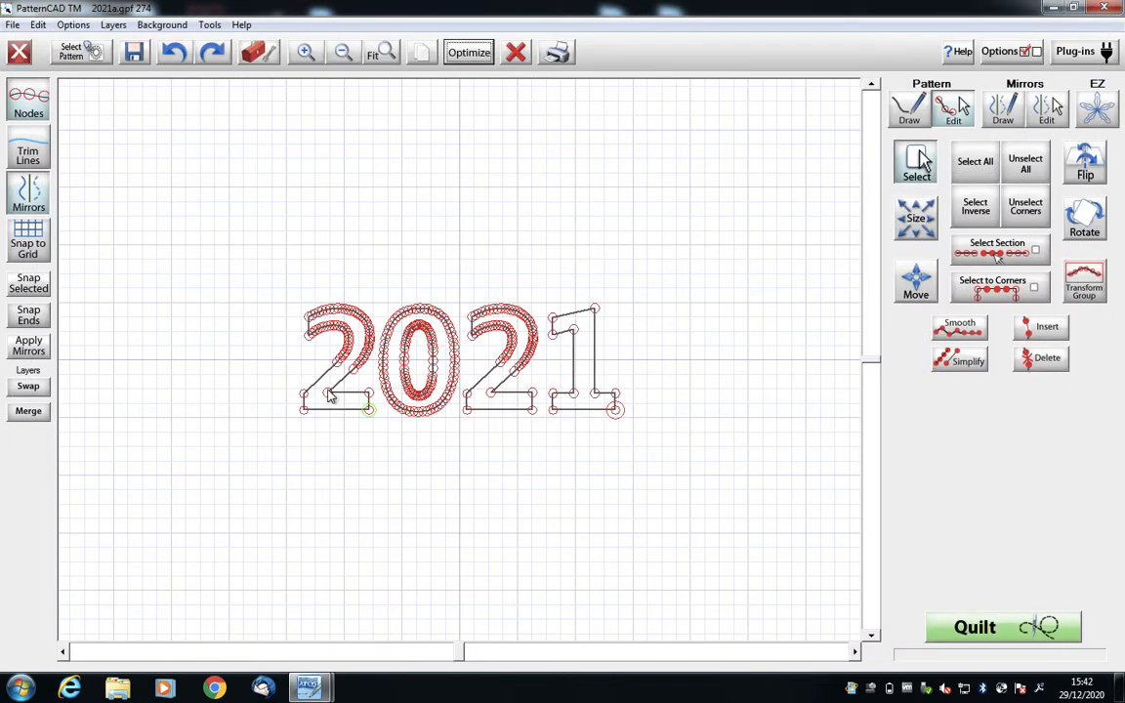
click(301, 410)
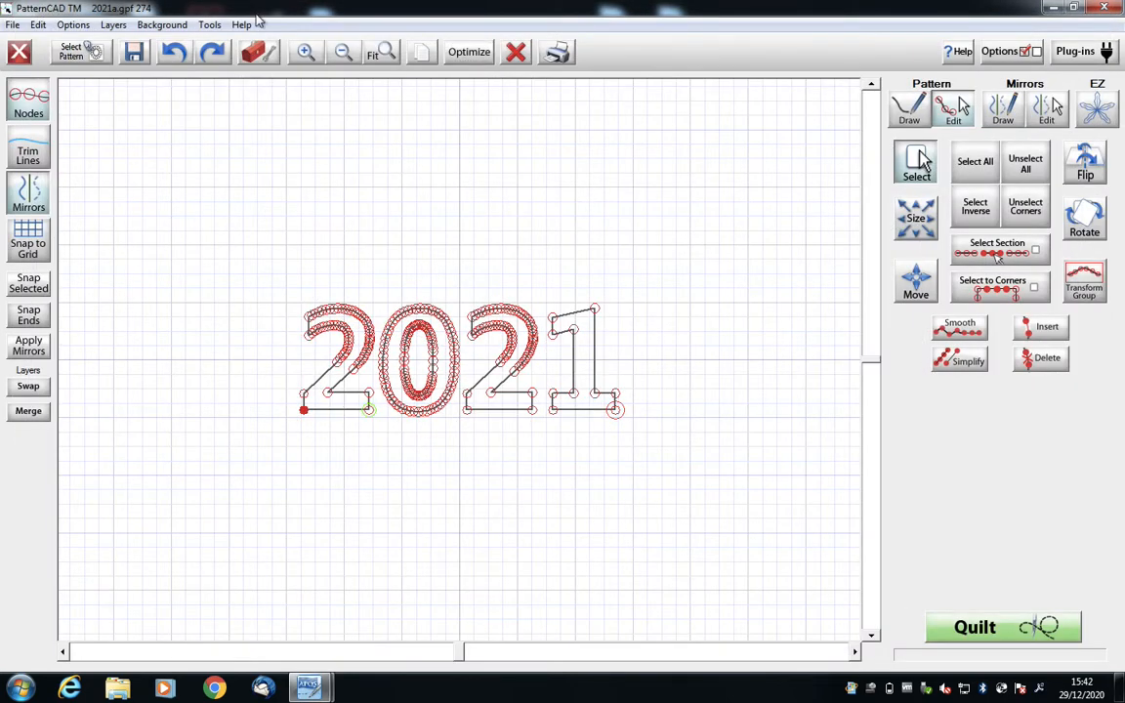
click(210, 24)
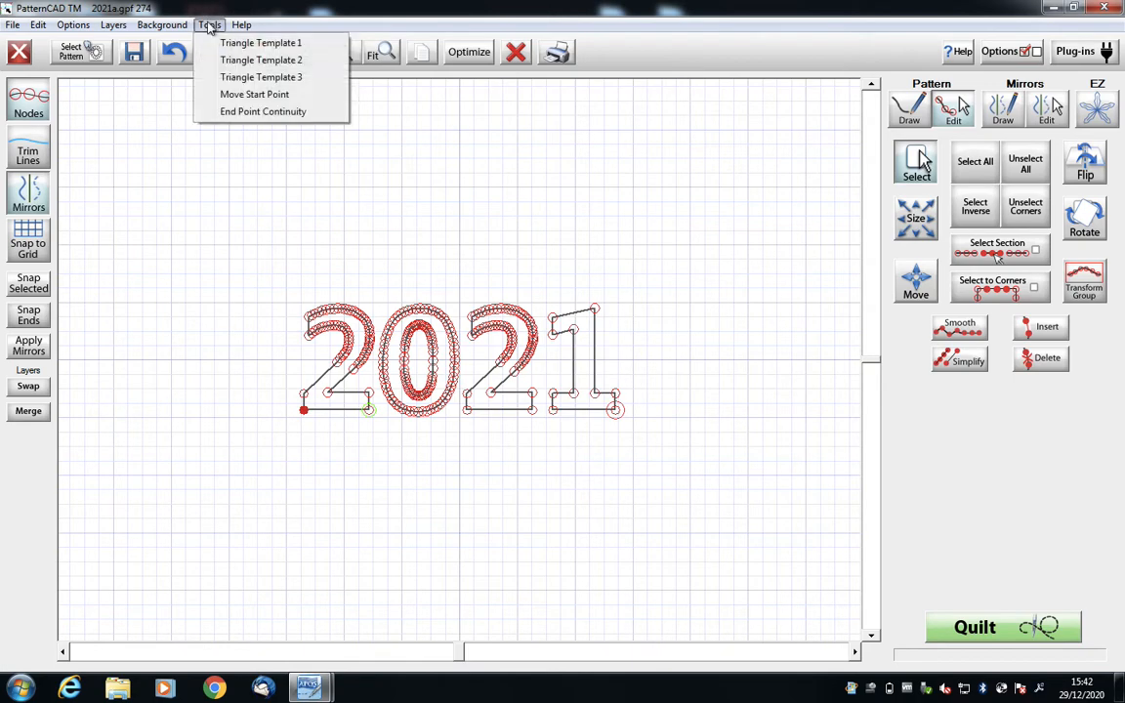
click(251, 94)
- Resequence the first 2's bottom edge segment as number 2 in the stitching order and accept the optimization
click(470, 54)
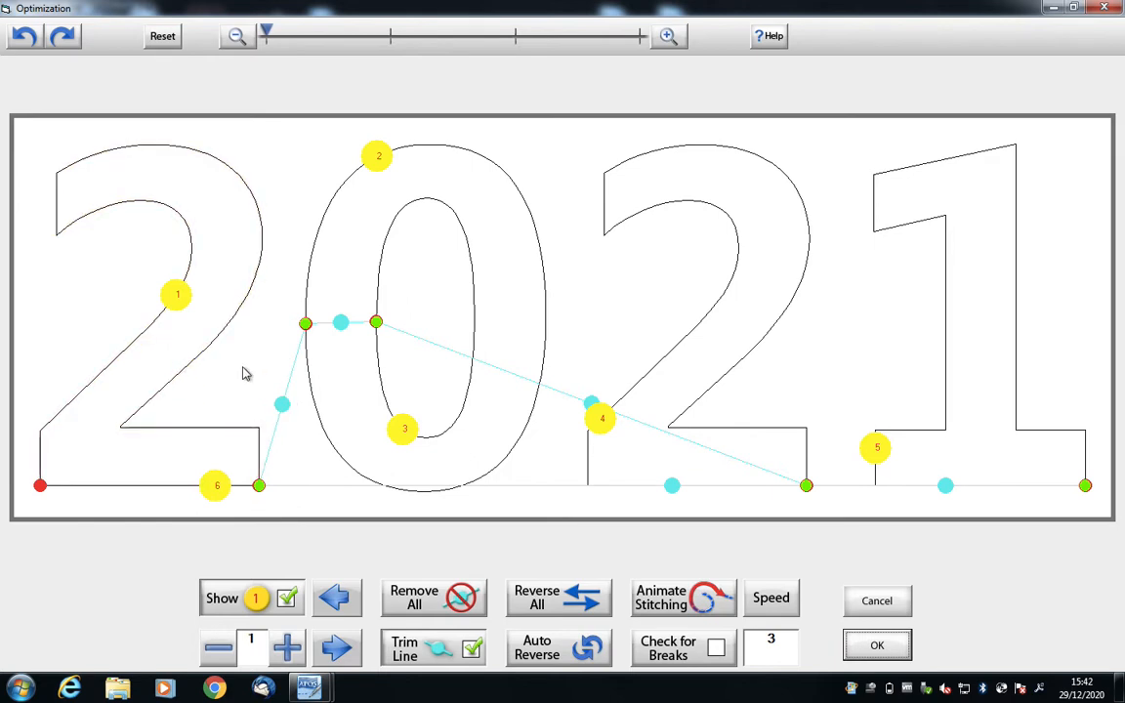
click(285, 648)
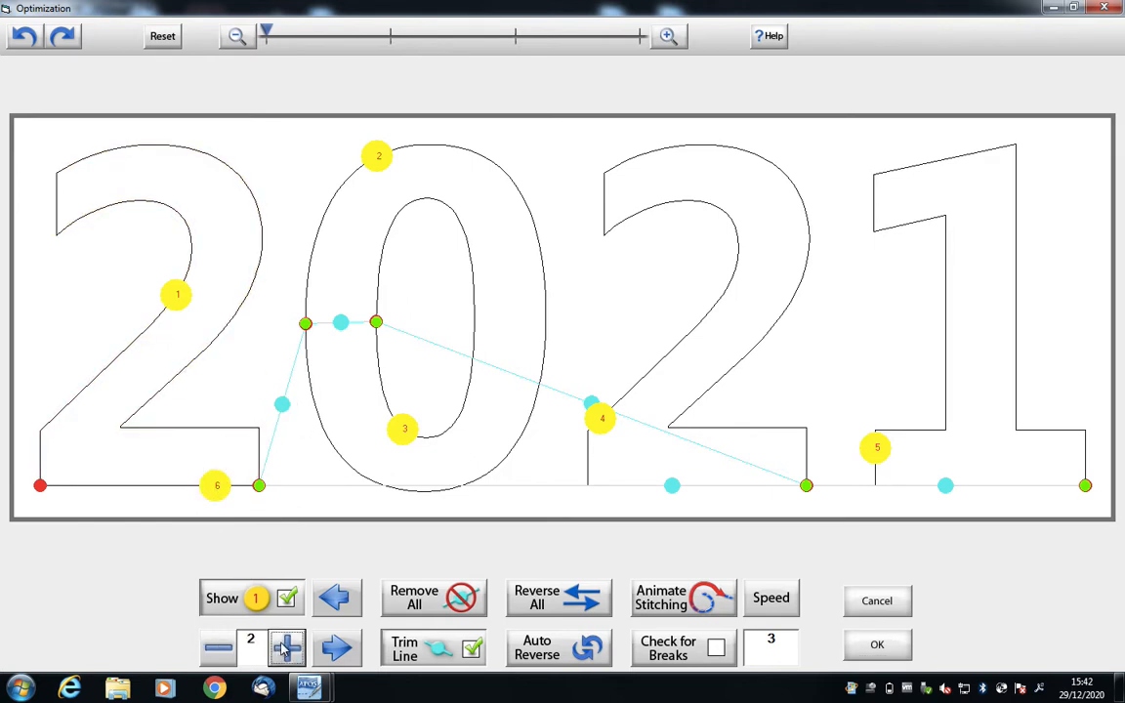
click(216, 485)
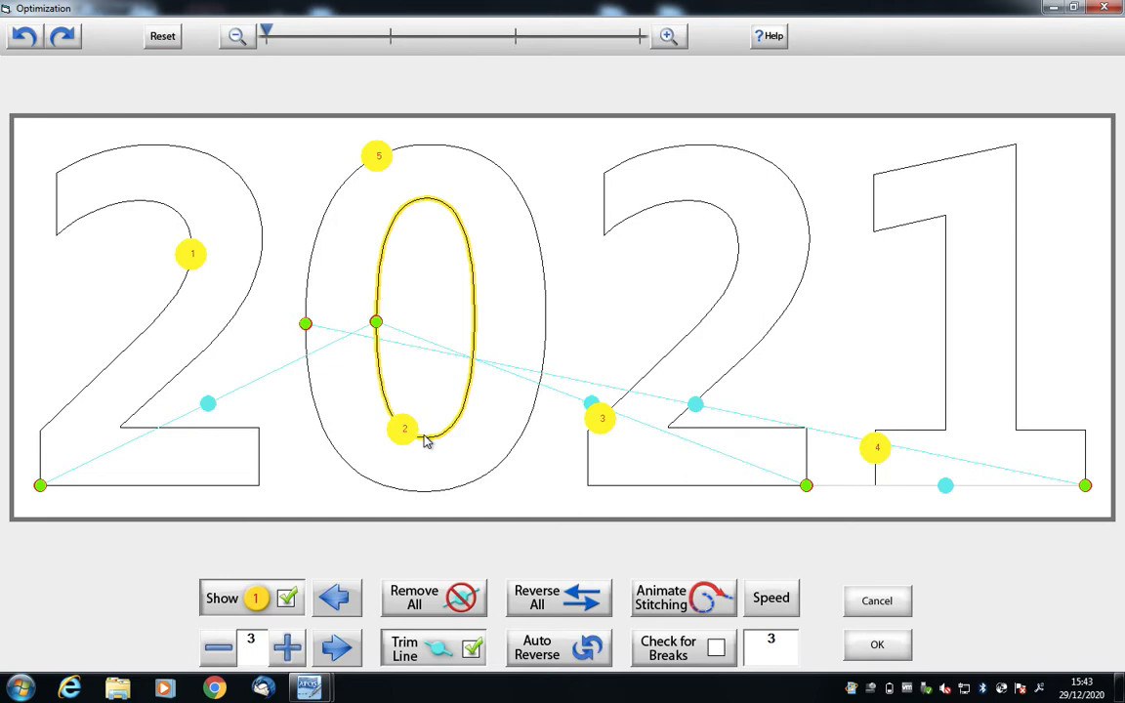
click(874, 645)
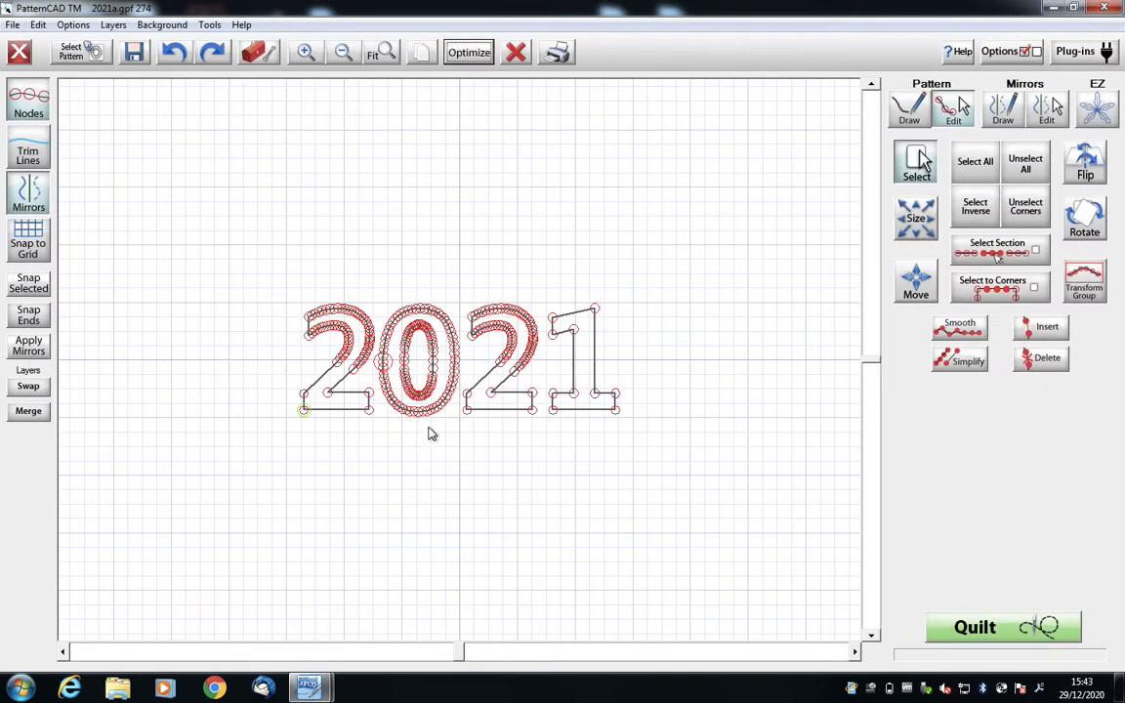
- Clear the node selection, open the base of the 0's outer and inner outlines, and bridge the two outlines on both sides of the gap
click(306, 55)
click(305, 55)
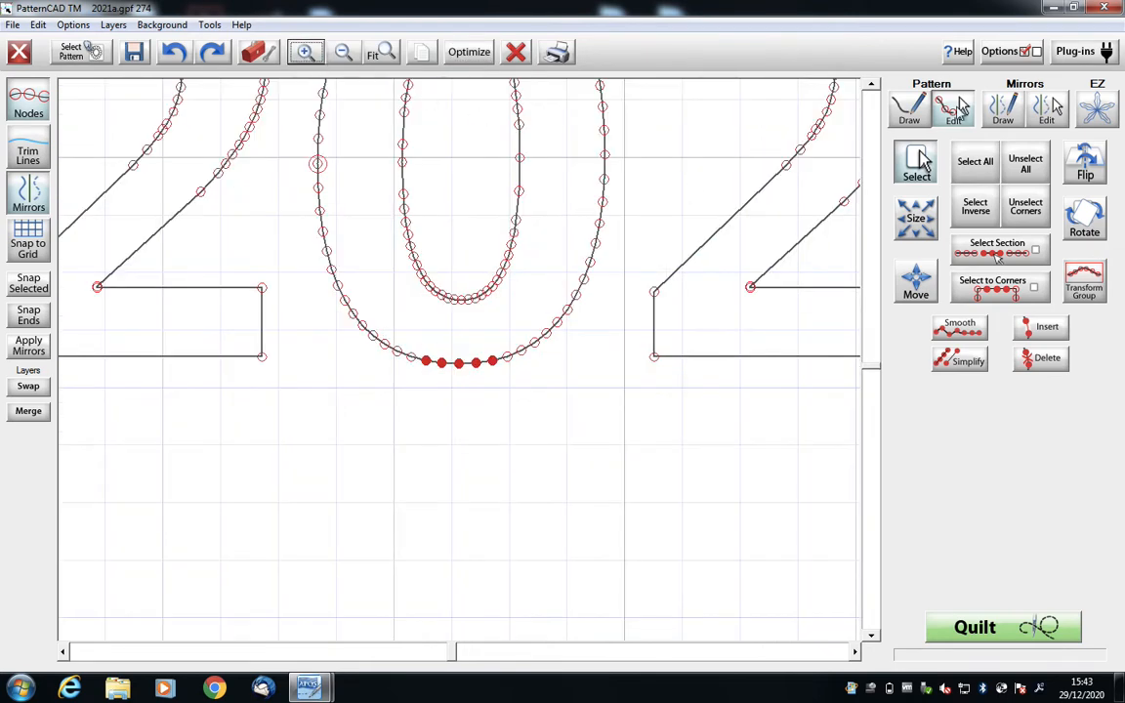
click(1024, 164)
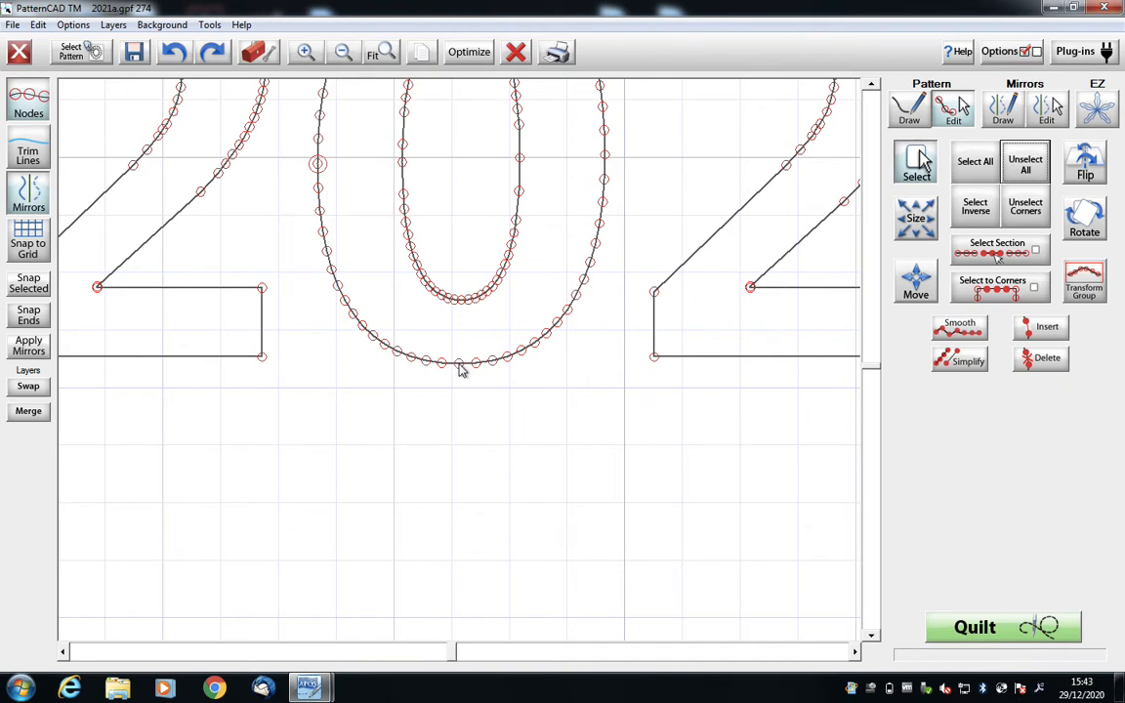
mouse_move(459, 363)
mouse_down()
mouse_move(449, 351)
mouse_move(465, 349)
mouse_up()
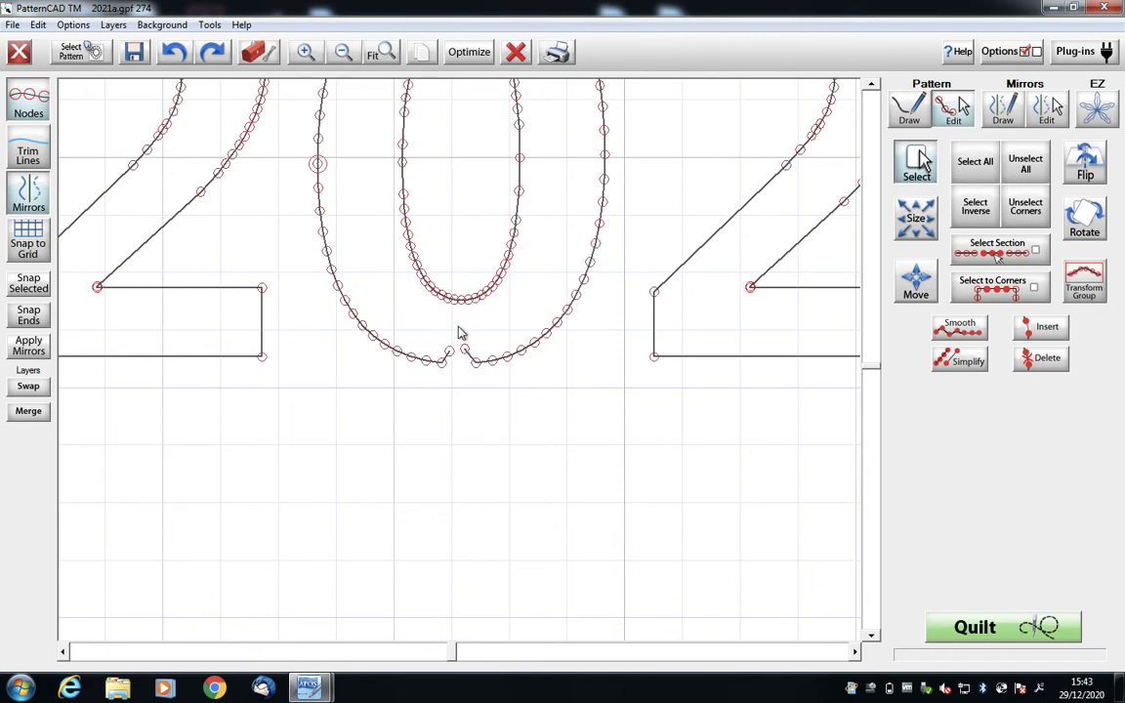
drag(460, 302, 453, 312)
drag(453, 319, 466, 349)
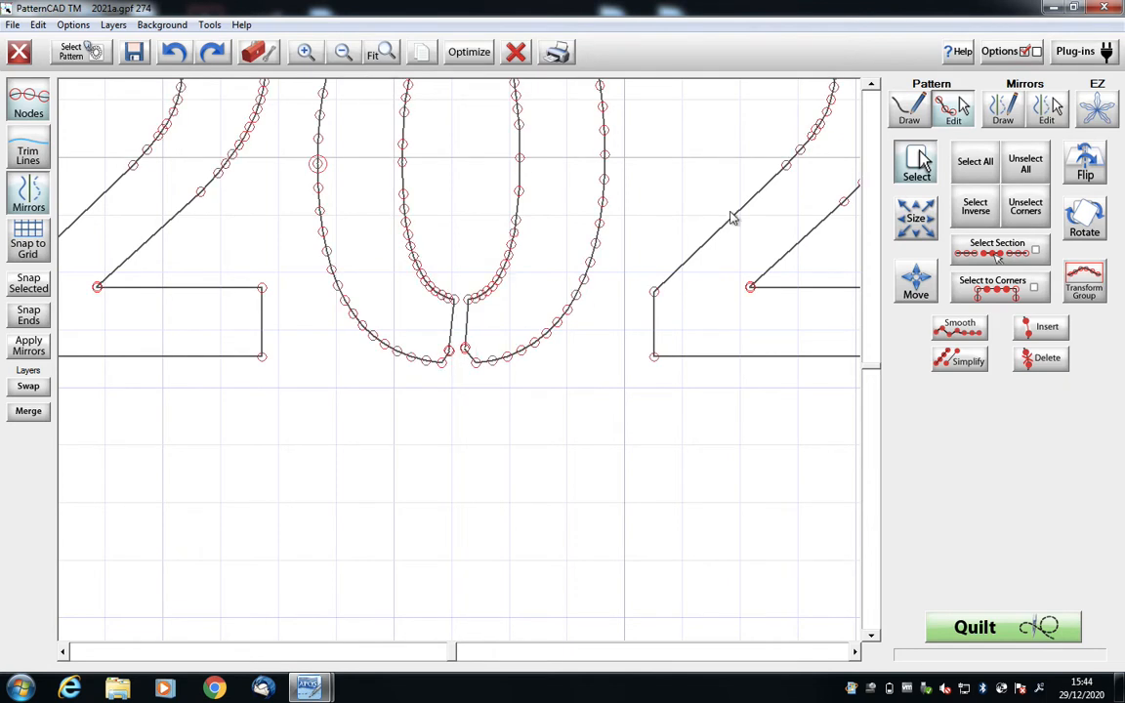
- Snap together the overlapping nodes on each side of the gap at the base of the 0
click(449, 350)
click(29, 285)
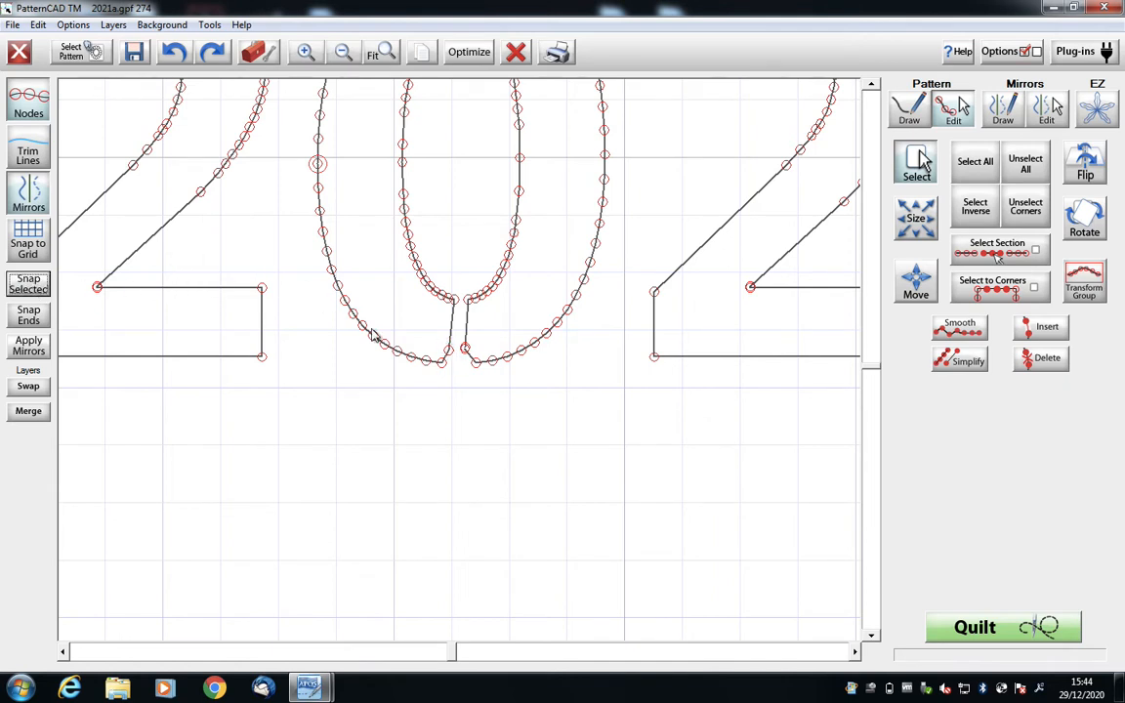
click(466, 350)
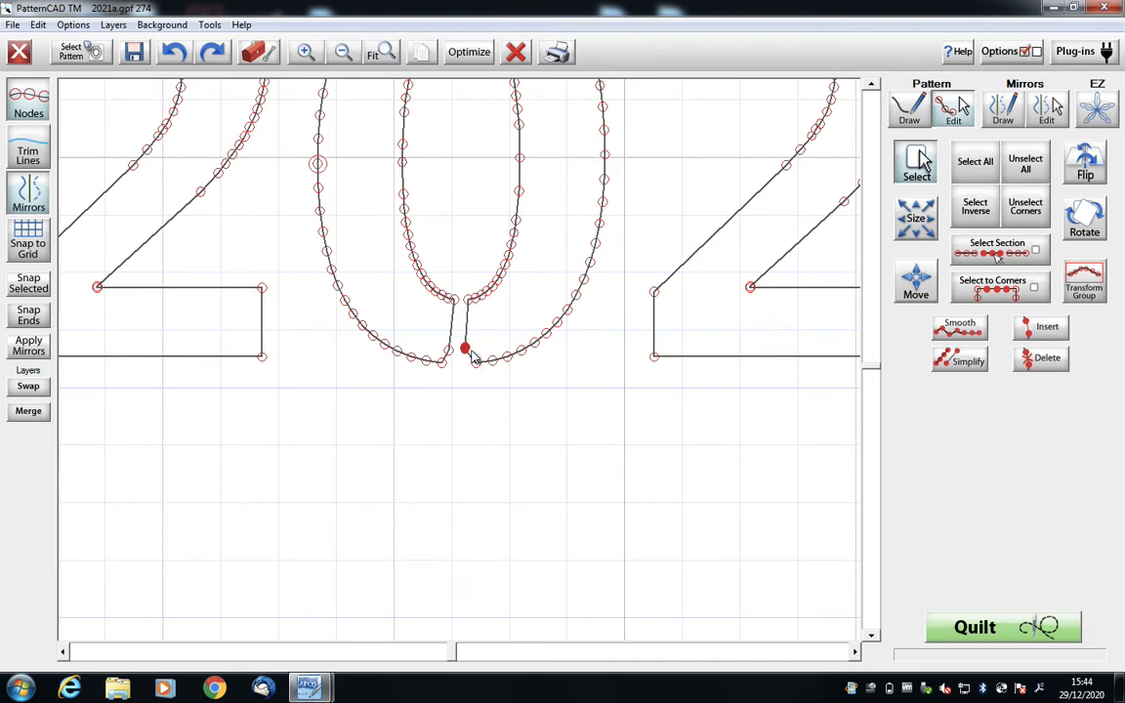
click(44, 285)
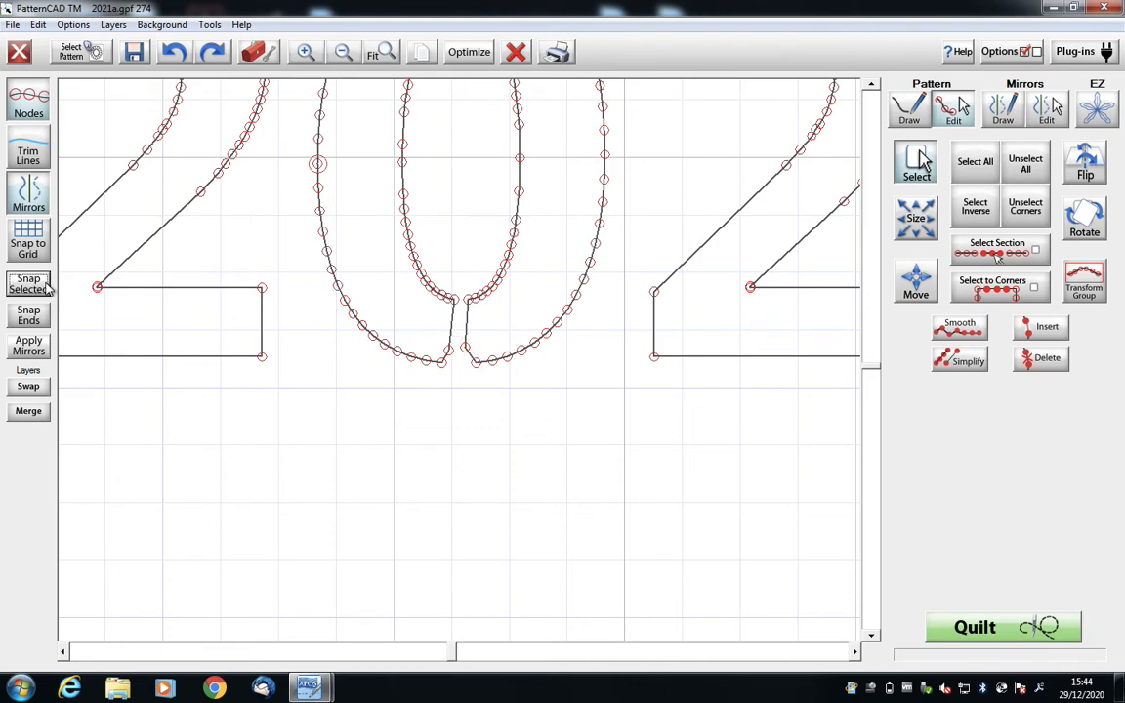
- Resequence the 0's outline segments as numbers 2 and 3 so they stitch directly after the first 2
click(471, 57)
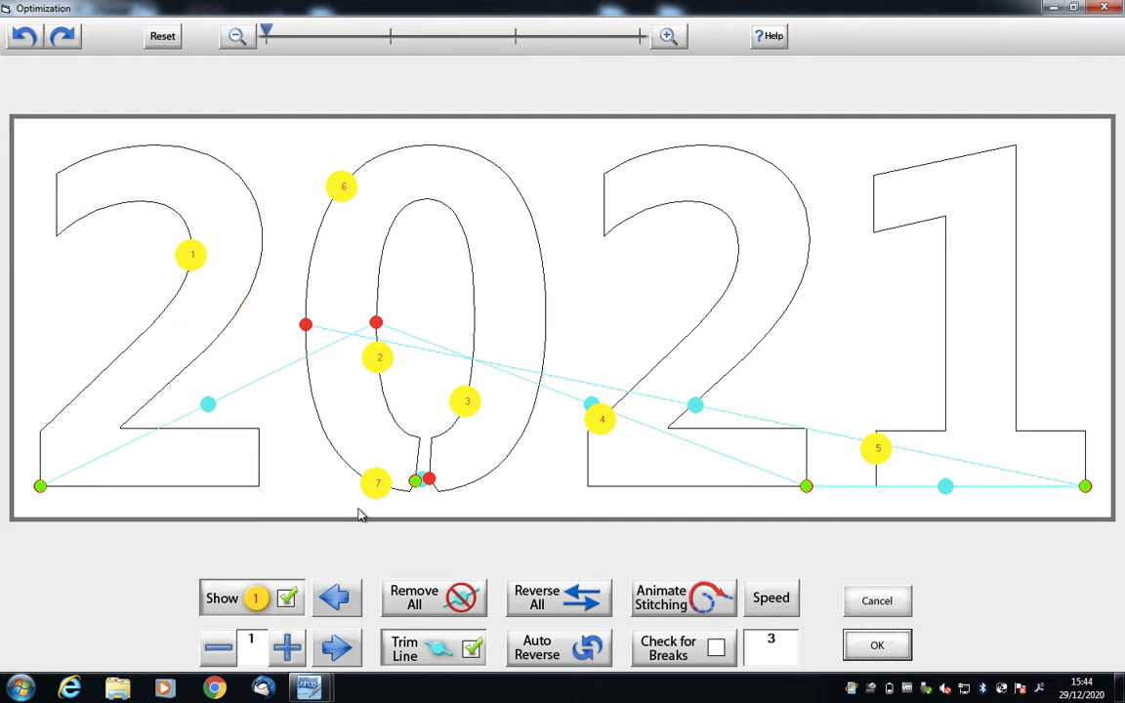
click(286, 646)
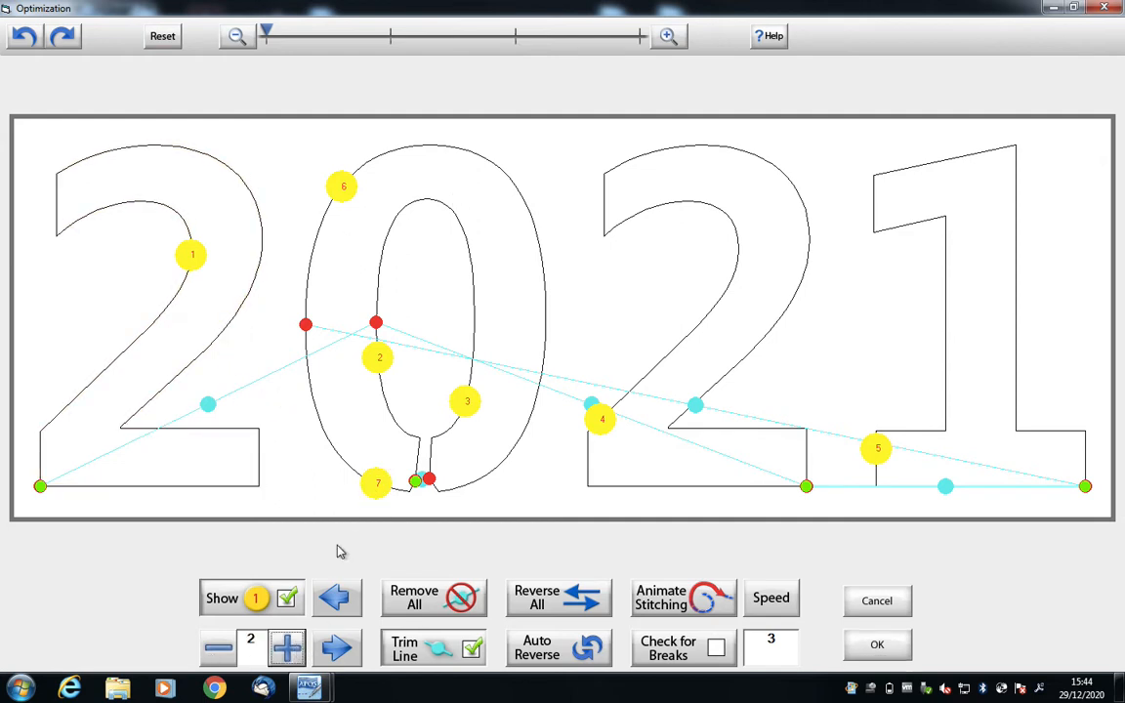
click(379, 486)
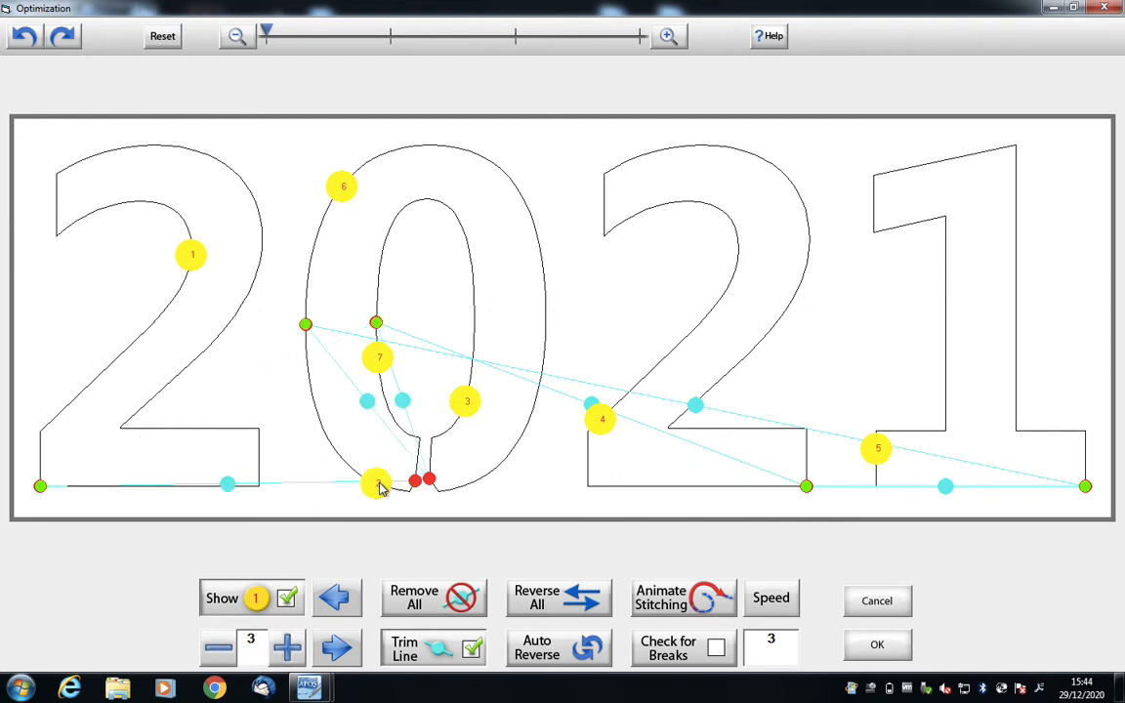
click(342, 192)
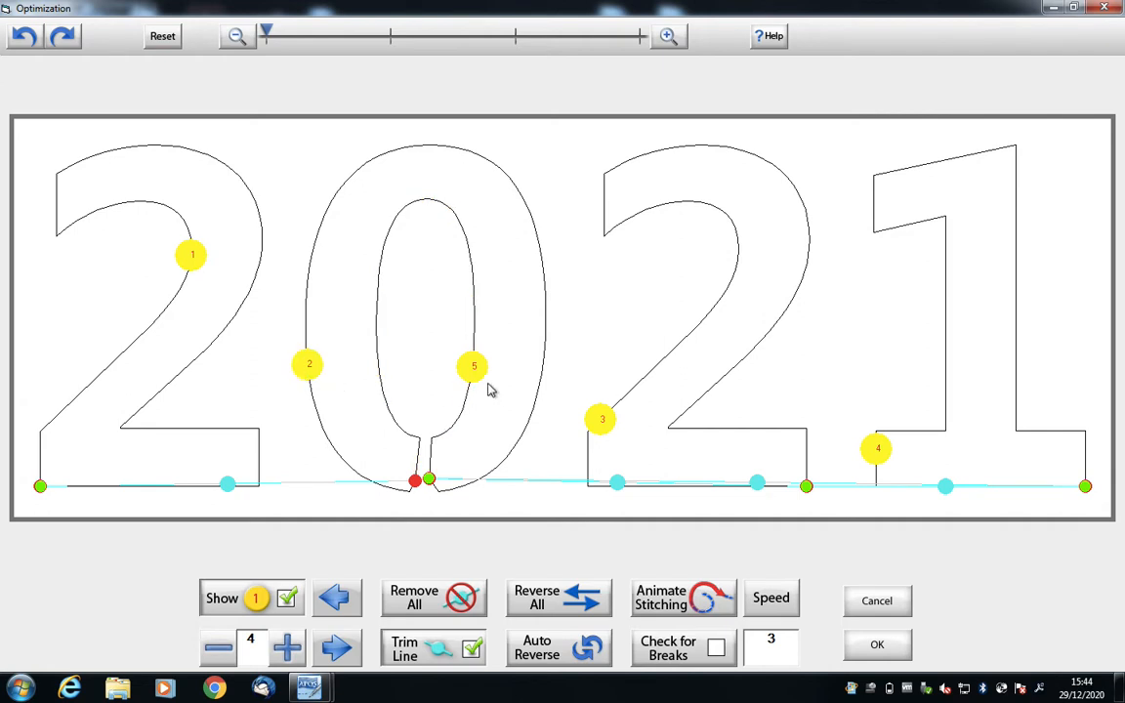
click(218, 646)
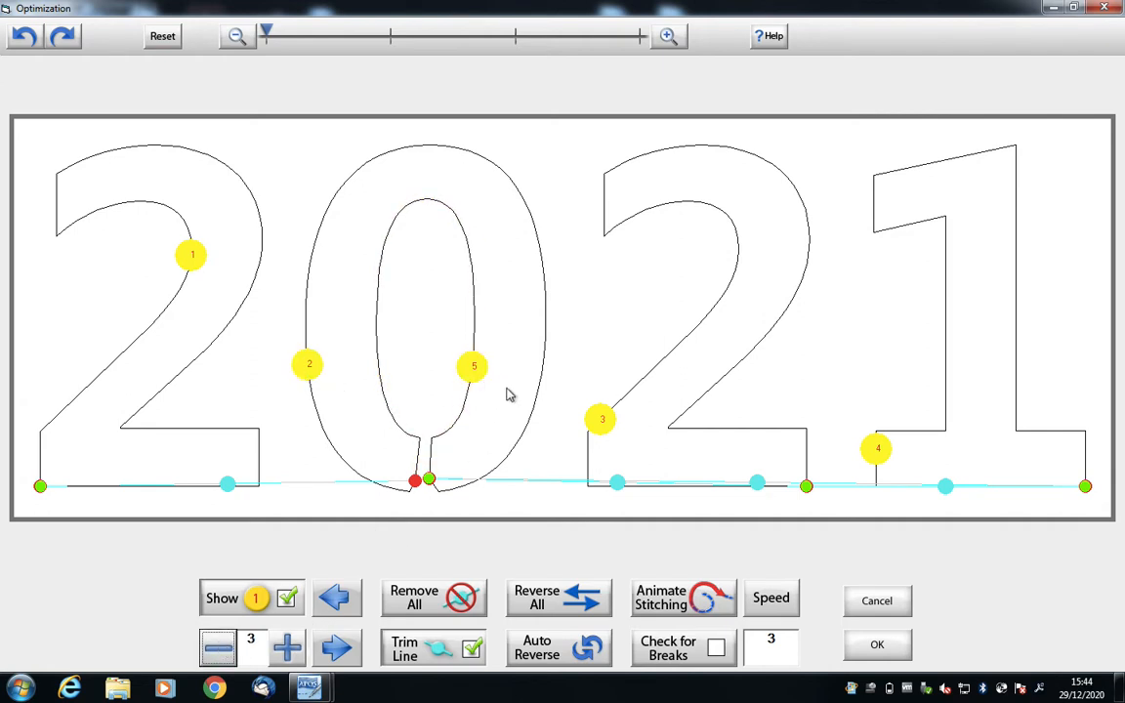
click(468, 366)
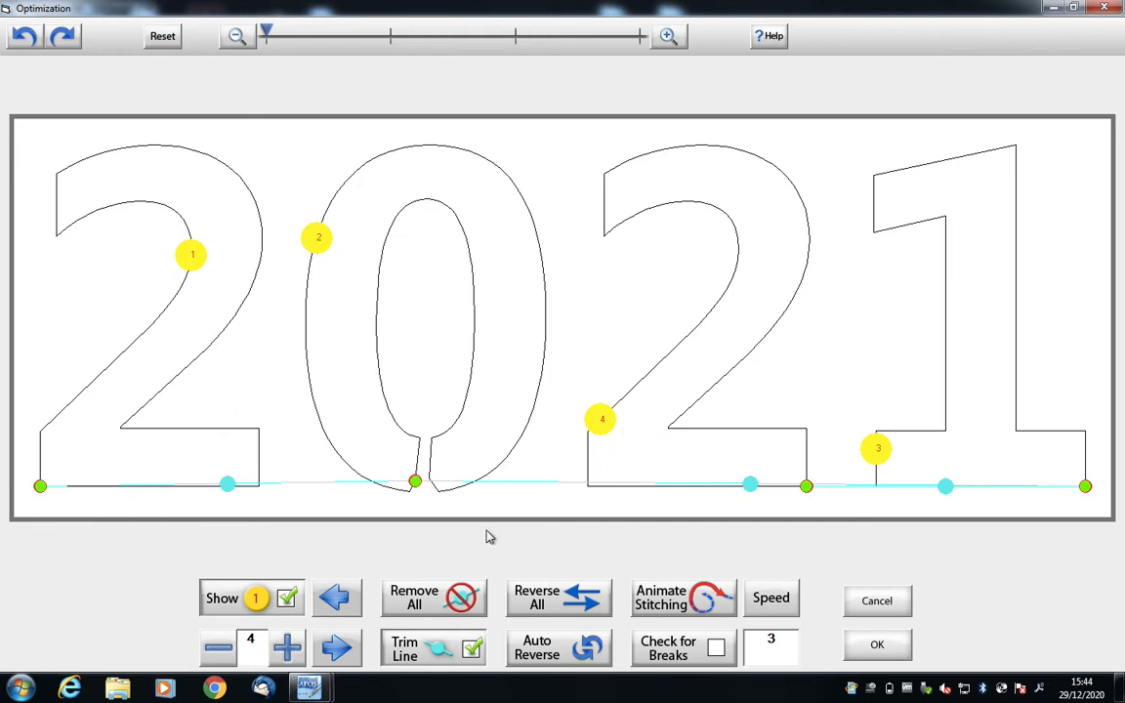
- Resequence the second 2 as number 3 in the stitching order and accept the optimization
click(217, 647)
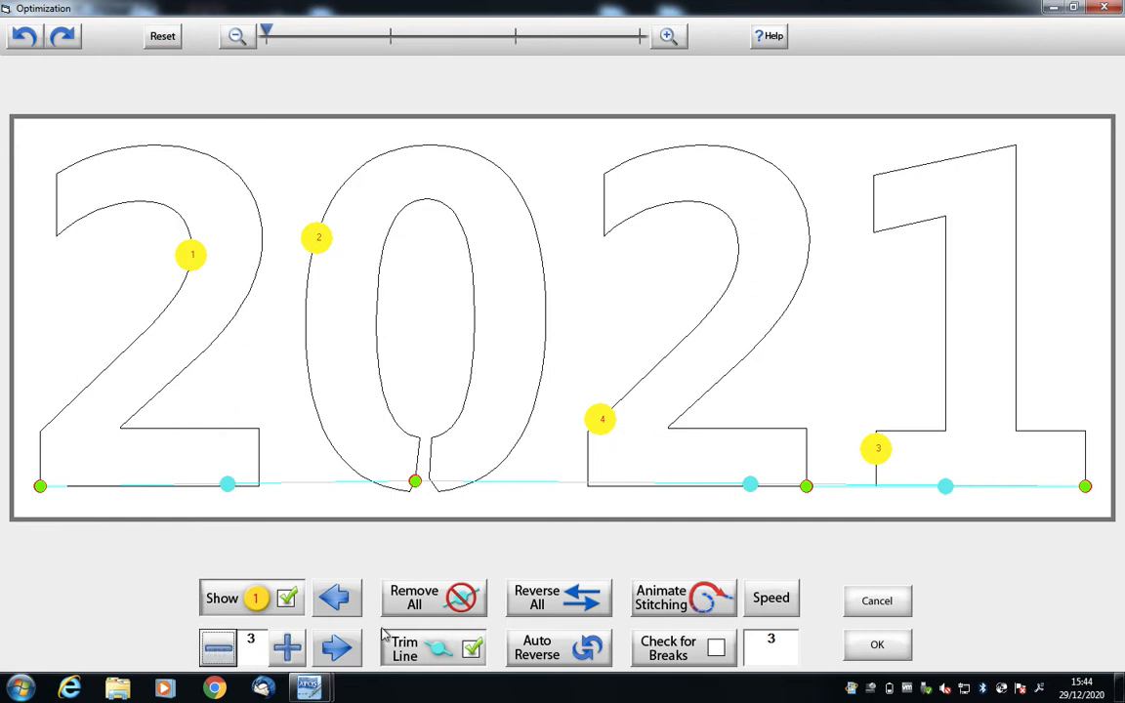
click(603, 420)
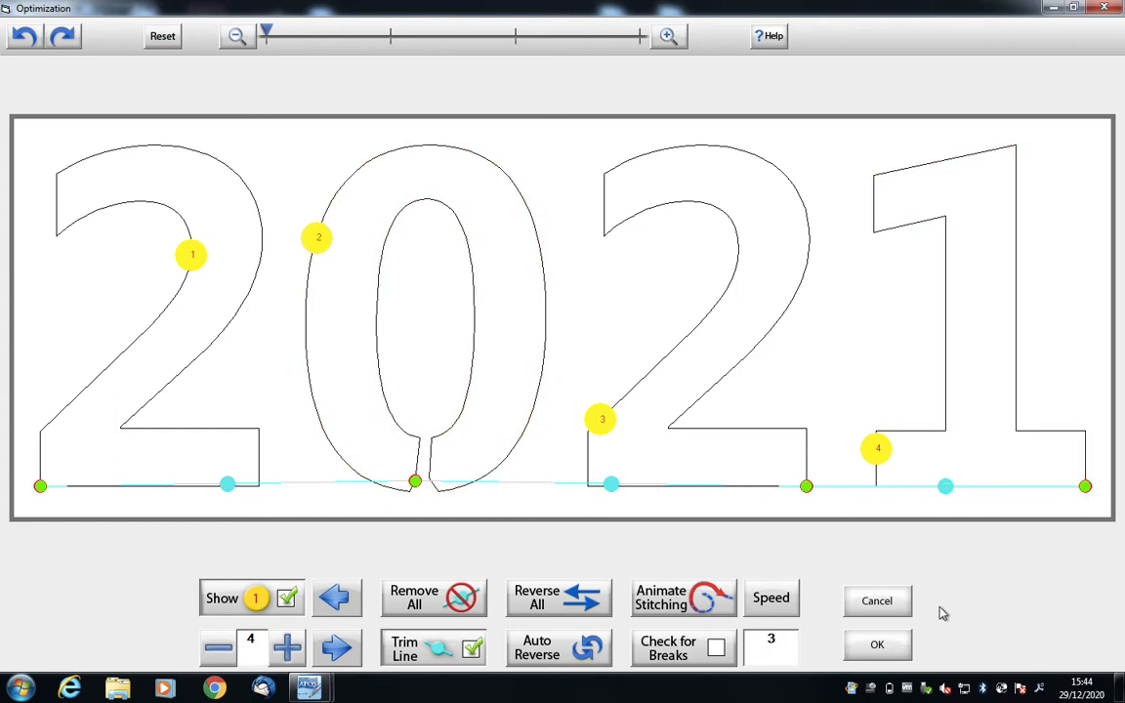
click(895, 651)
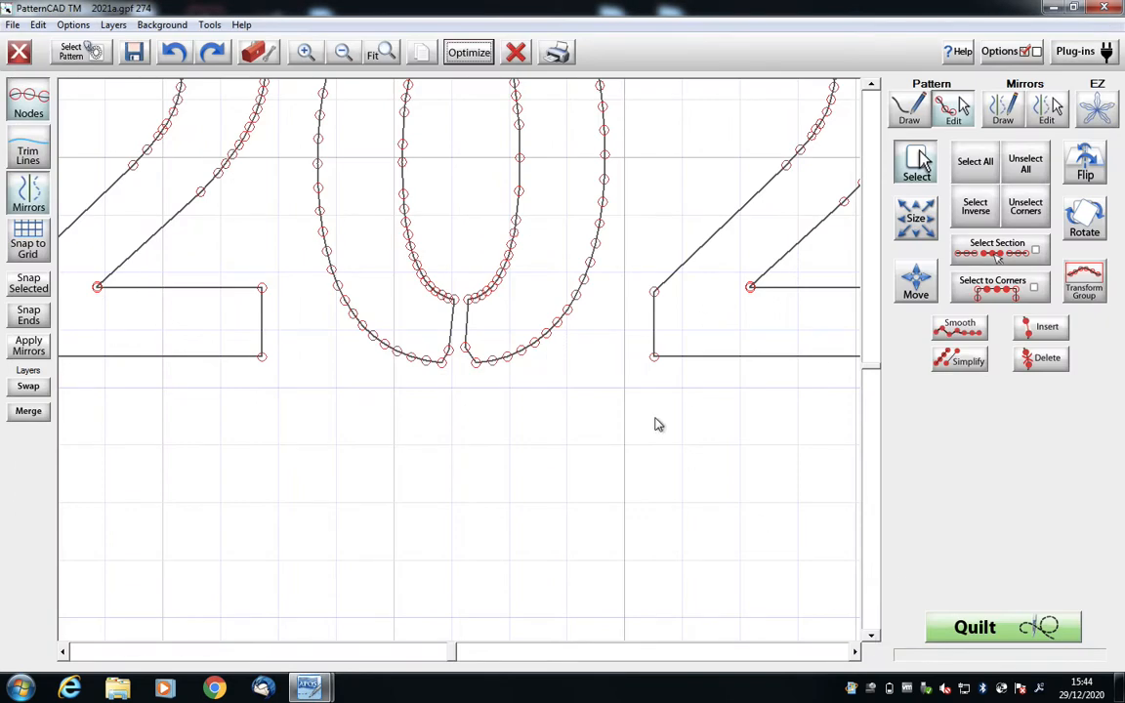
- Move the outer nodes beside the 0's gap to one shared point on its base curve and snap them together
click(449, 352)
drag(451, 357, 452, 360)
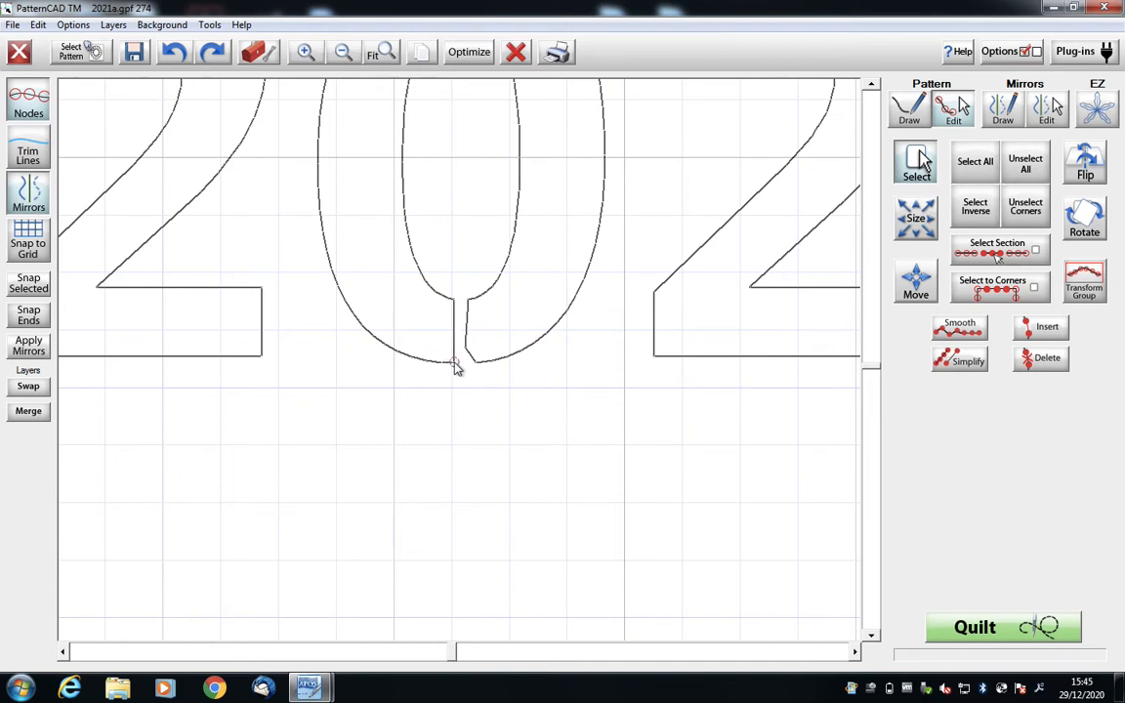
drag(454, 366, 468, 353)
drag(465, 351, 458, 367)
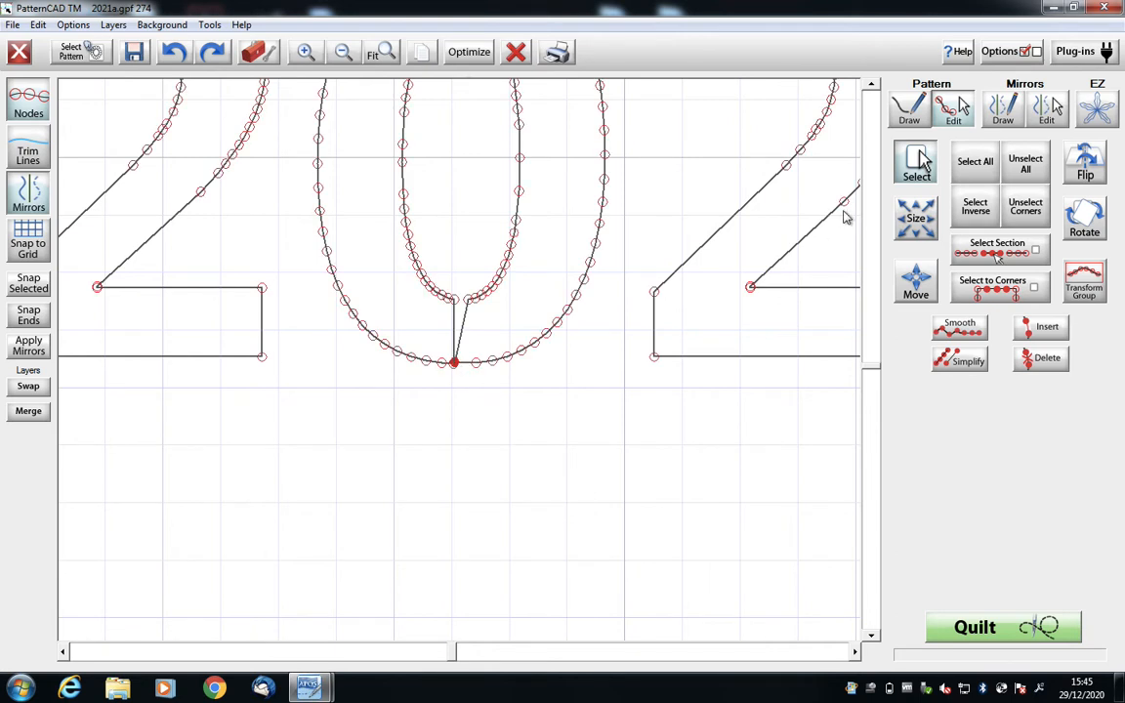
click(1026, 164)
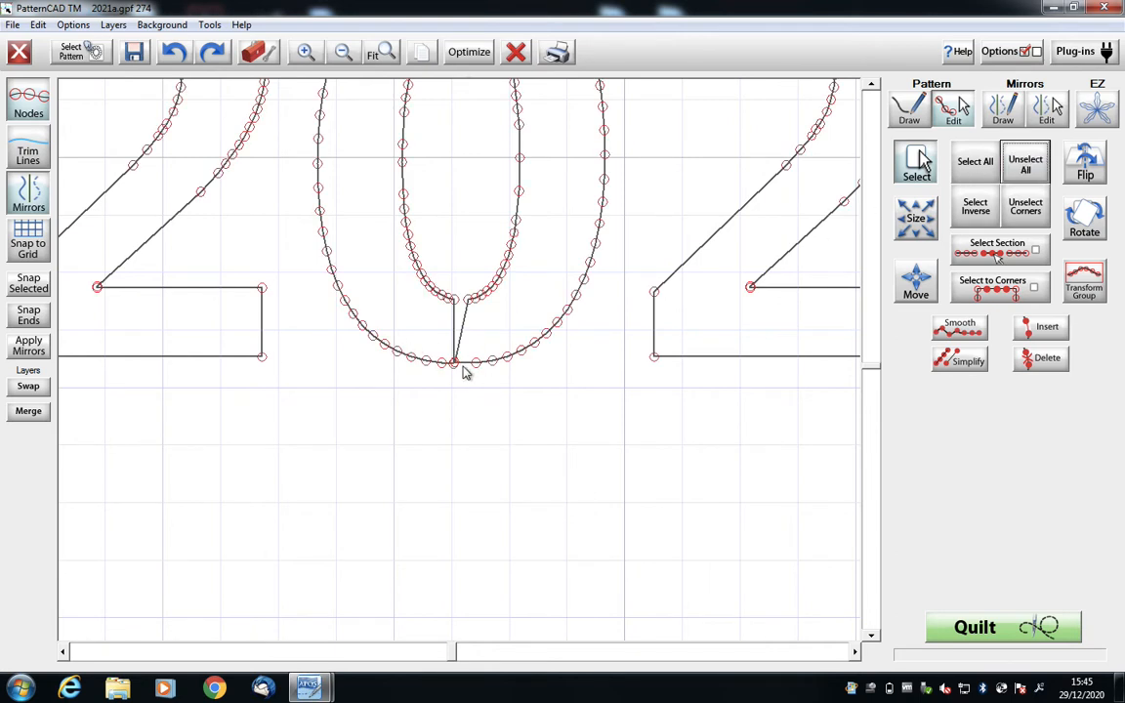
click(28, 284)
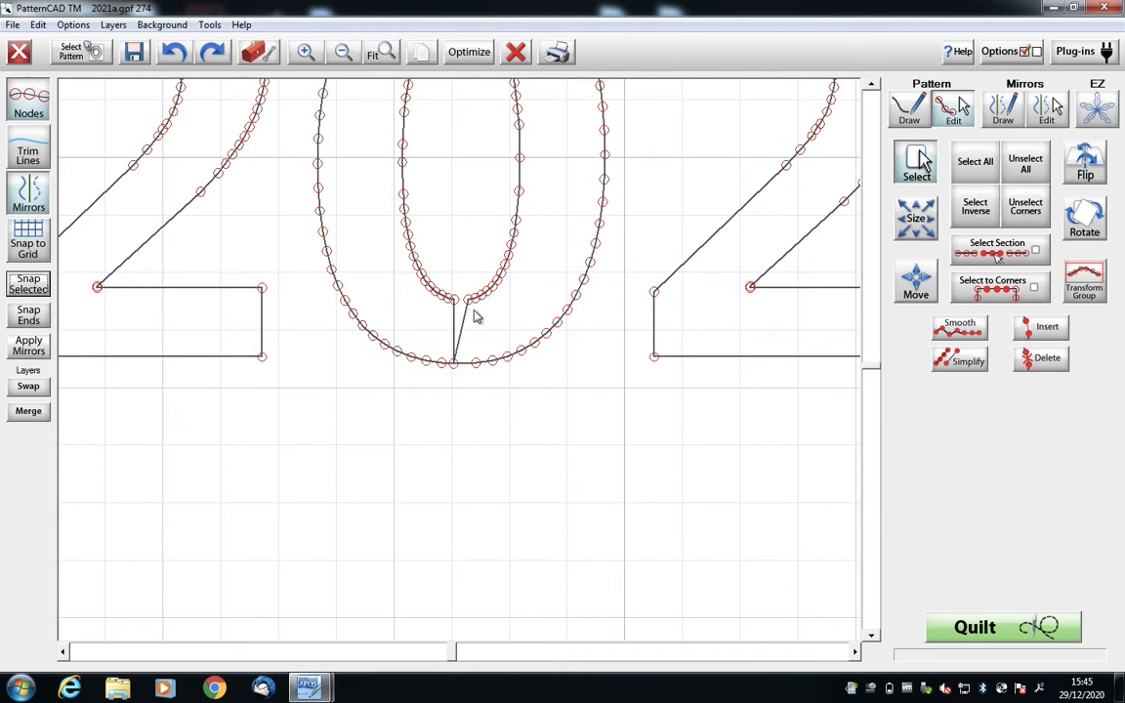
- Move the inner nodes beside the 0's gap to one shared point on the inner curve and snap them together
drag(467, 300, 456, 300)
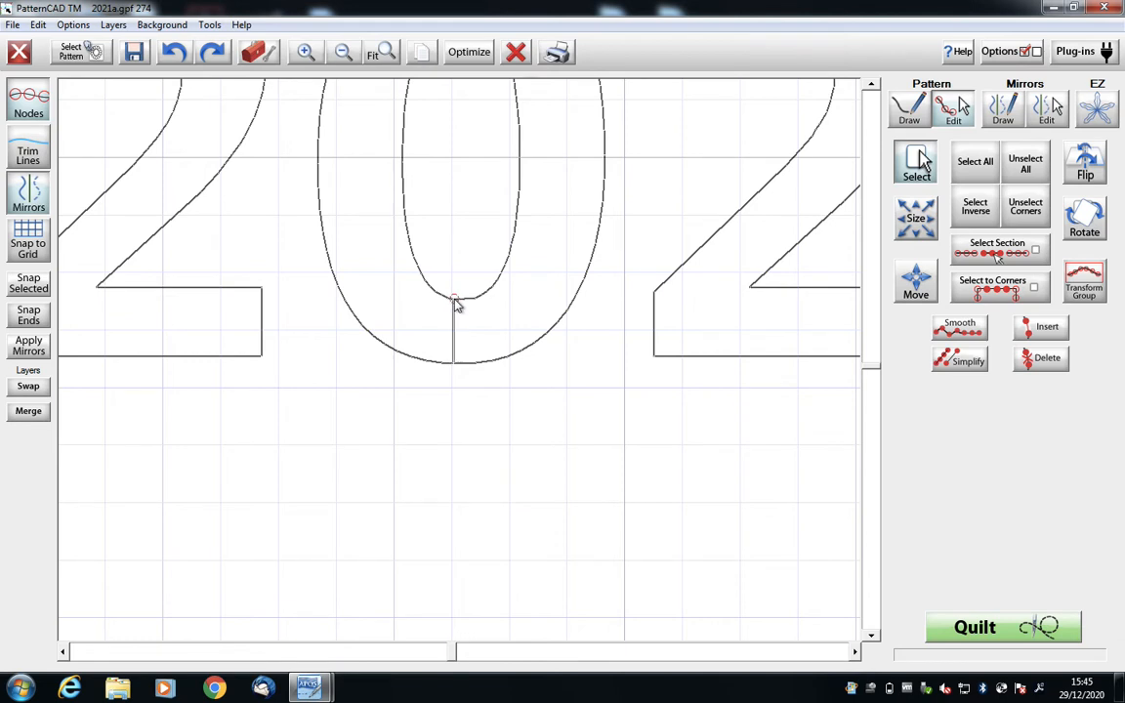
drag(454, 298, 454, 298)
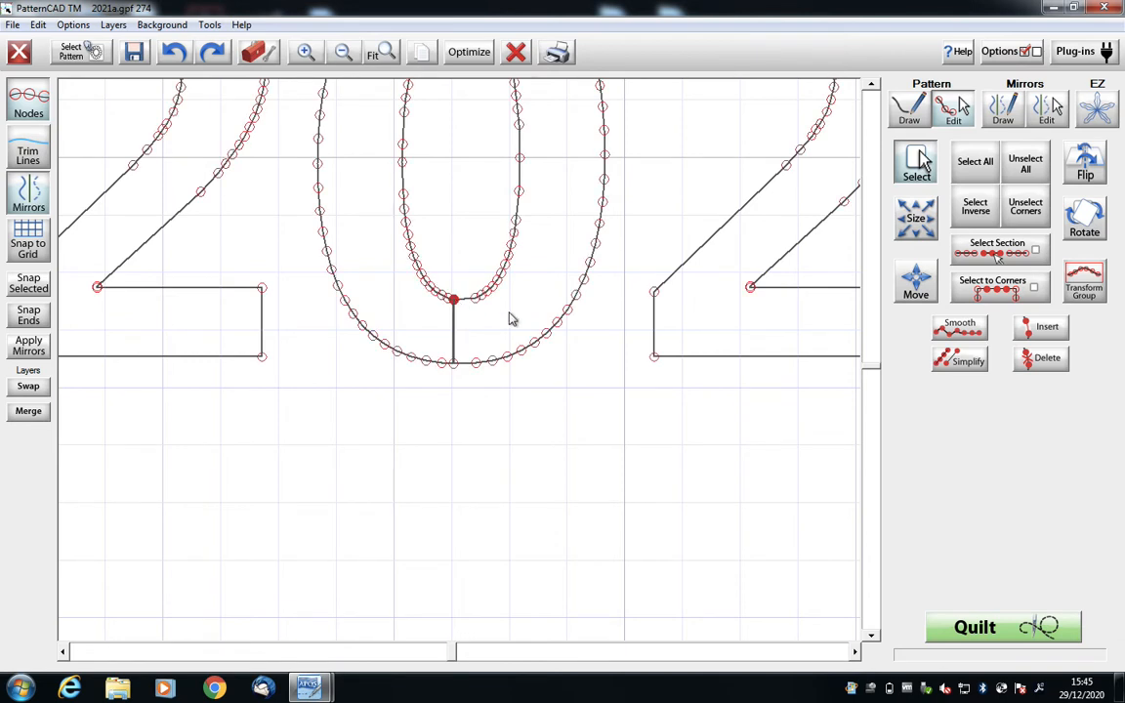
click(1025, 166)
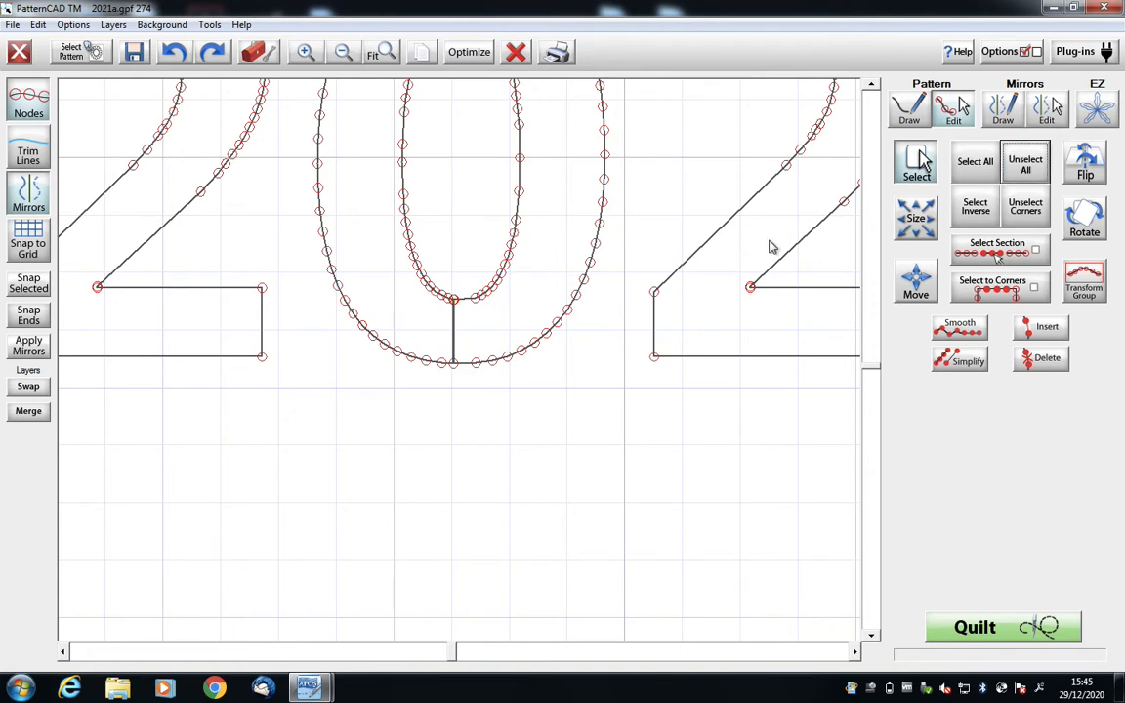
drag(468, 313, 454, 300)
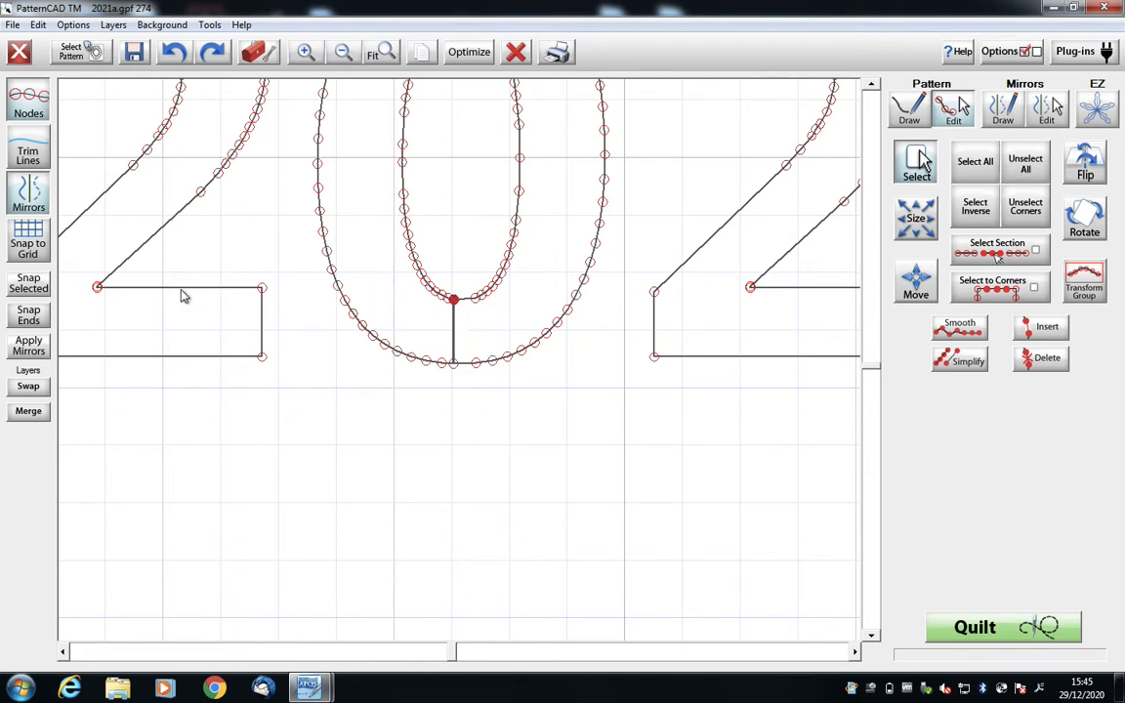
click(31, 284)
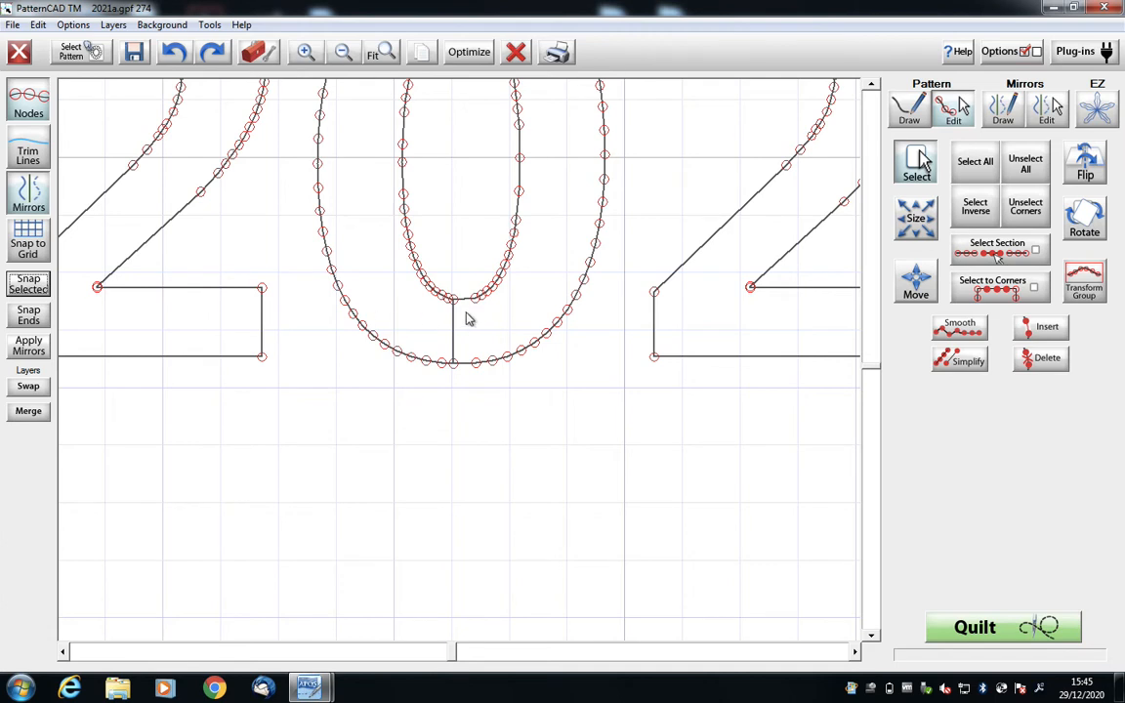
- Select the nodes at both ends of the 0's connecting line and move them right in tiny steps to centre the line
drag(467, 314, 447, 295)
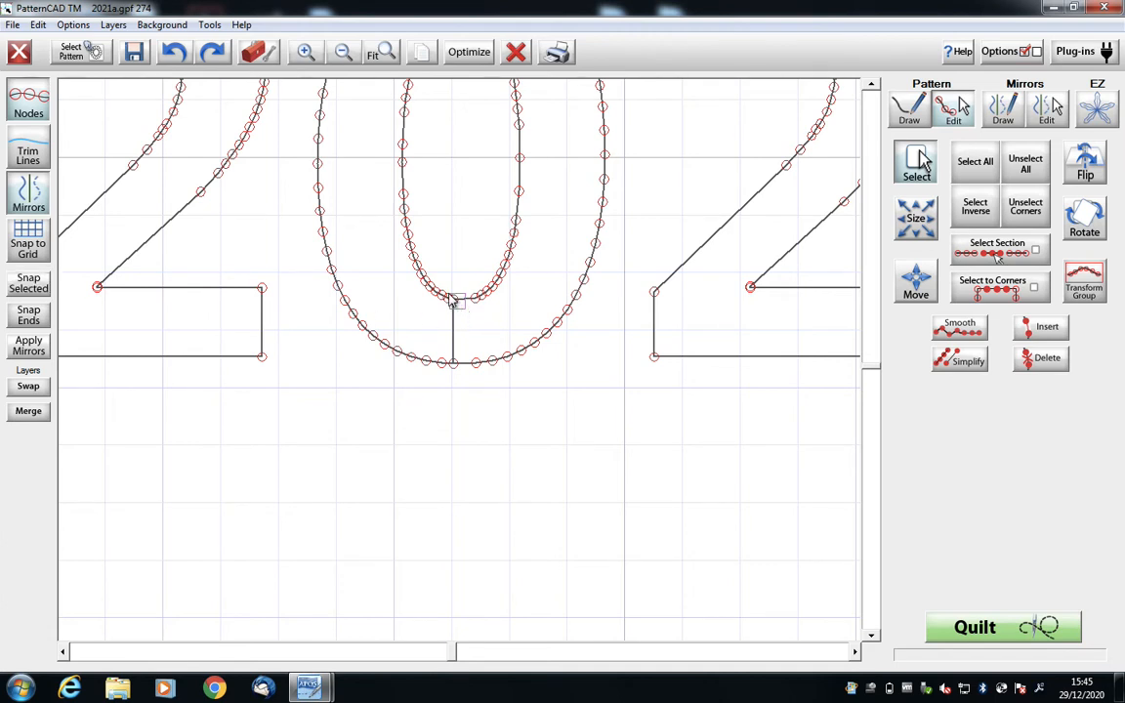
click(453, 362)
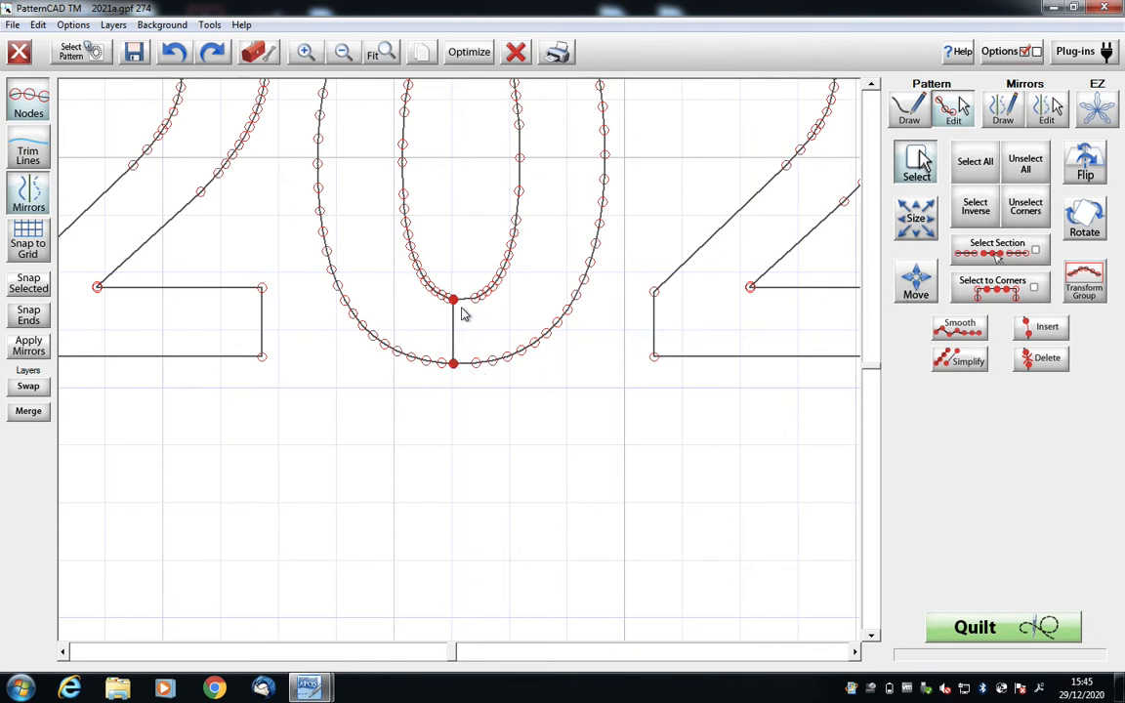
click(920, 280)
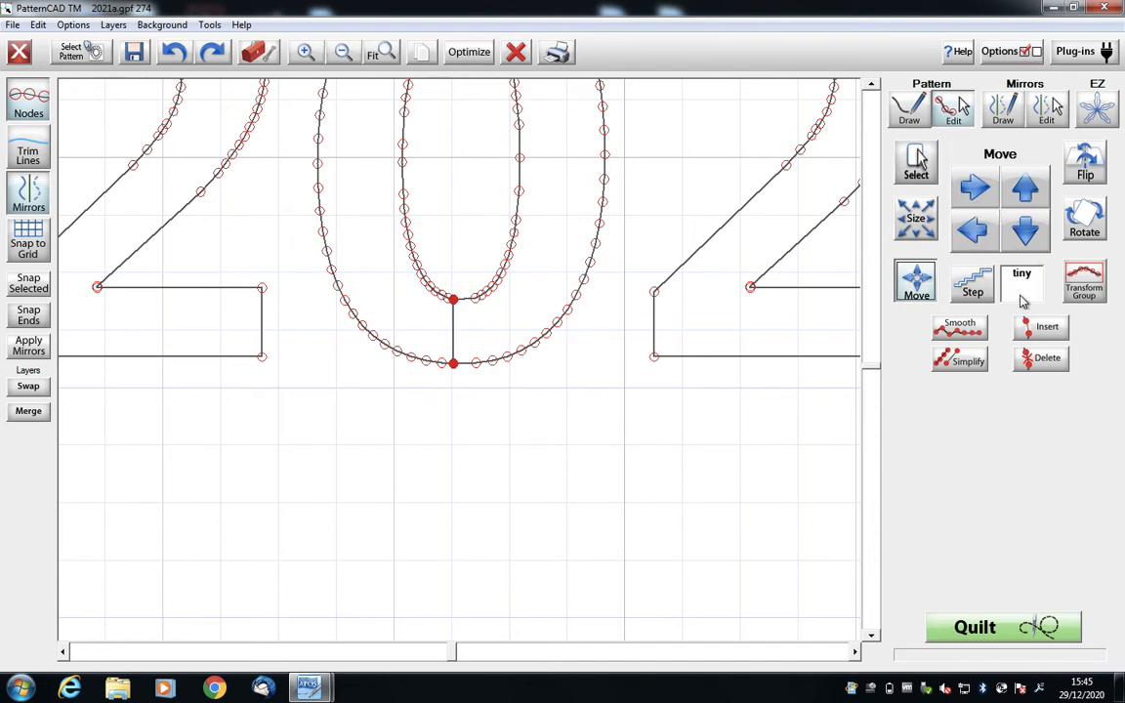
click(976, 190)
click(976, 191)
click(977, 190)
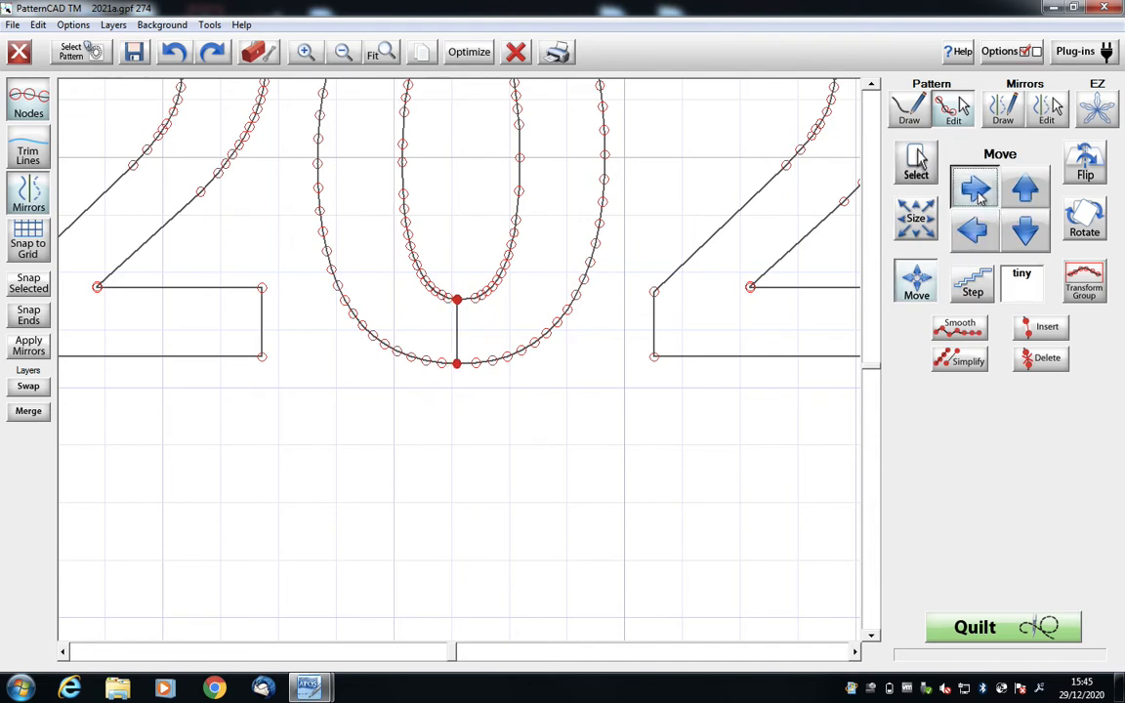
click(980, 198)
click(981, 197)
click(980, 197)
click(980, 197)
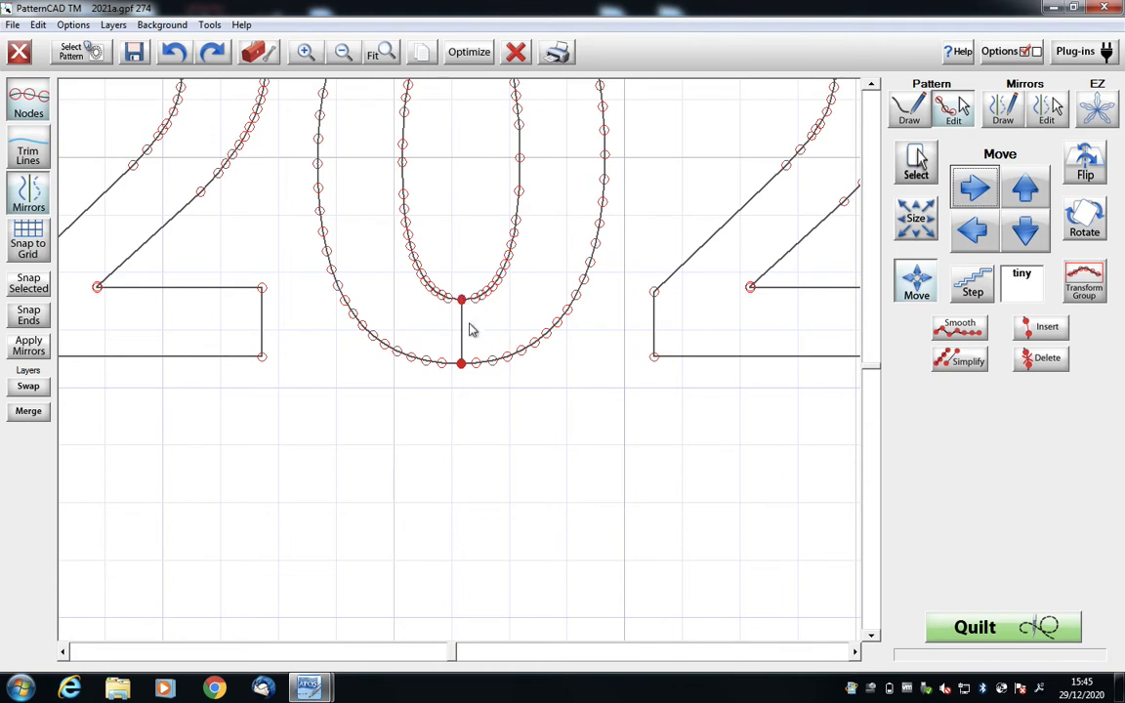
- Clear the node selection, review the stitching order of the four digits and accept the optimization
click(916, 161)
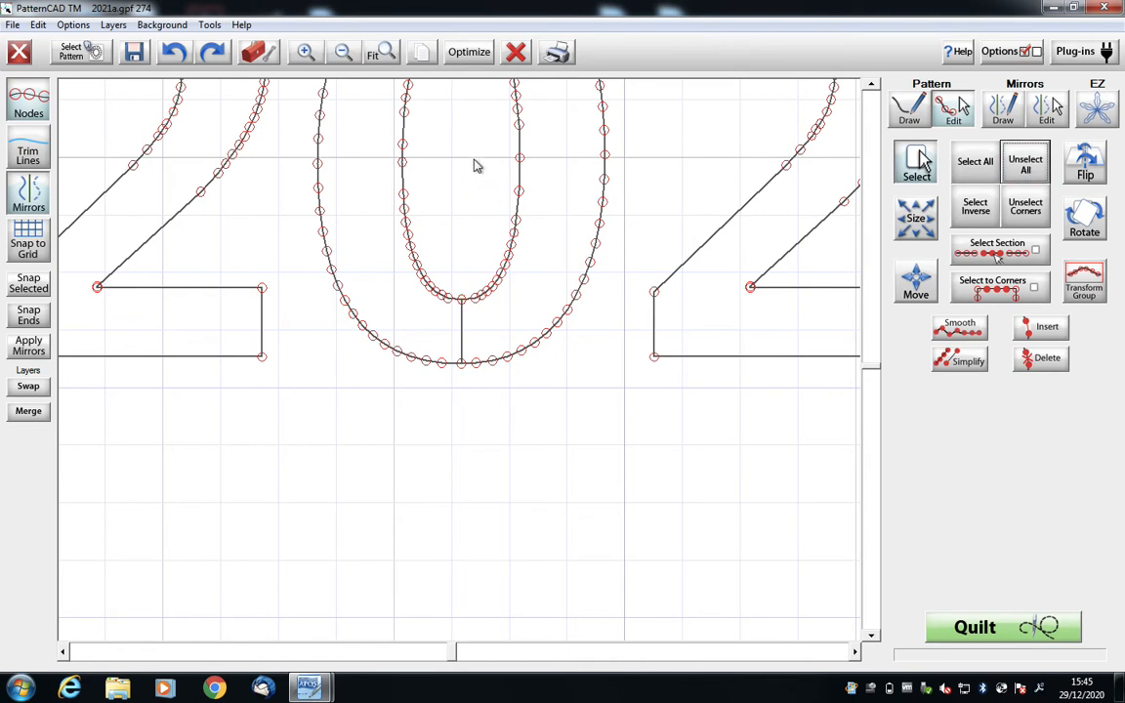
click(469, 53)
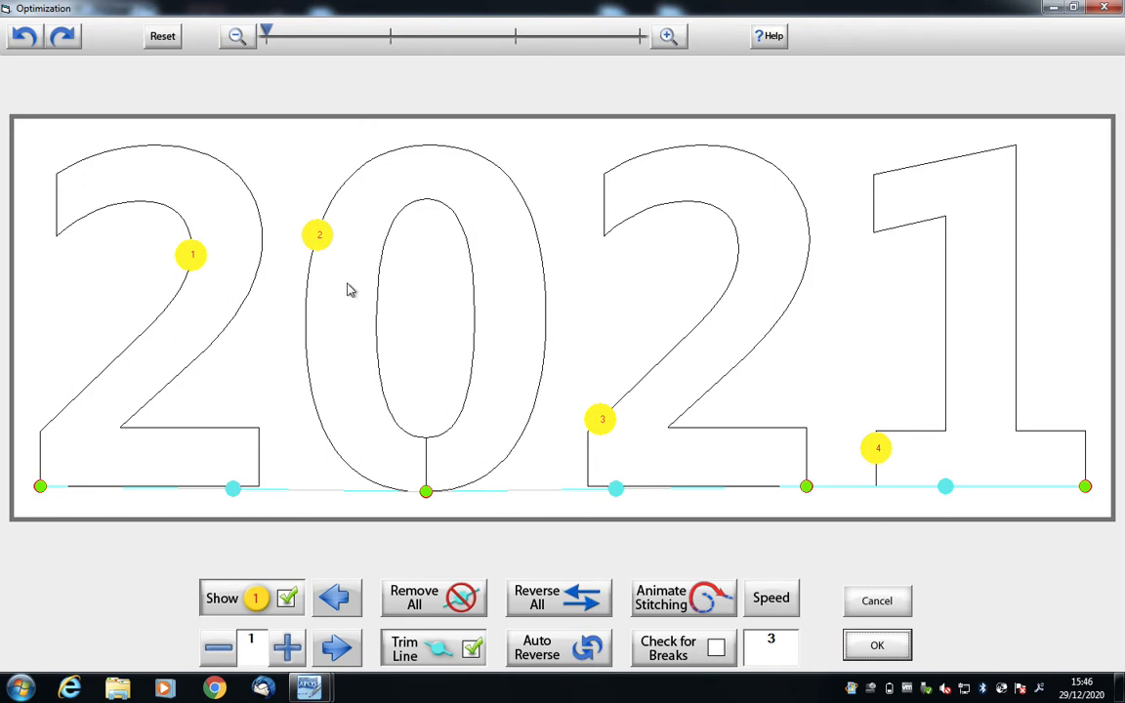
click(875, 645)
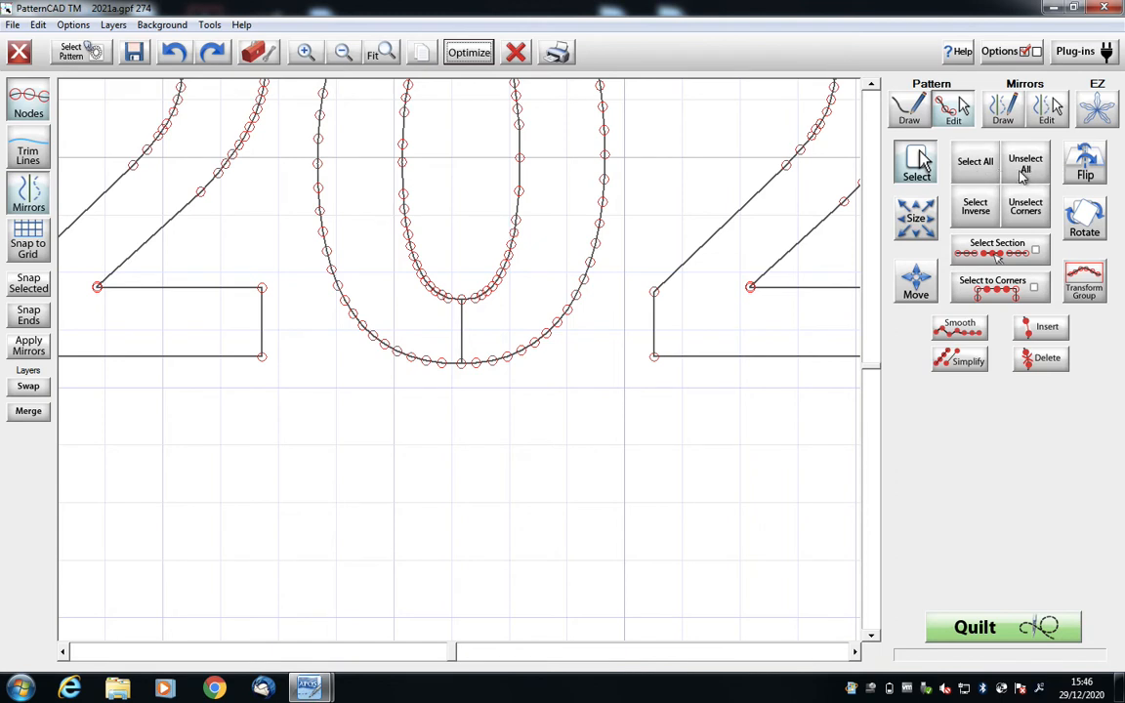
- Move the whole 2021 pattern down with small steps and fine-tune it upward with tiny steps until the 2s' bases sit on a grid line
click(974, 162)
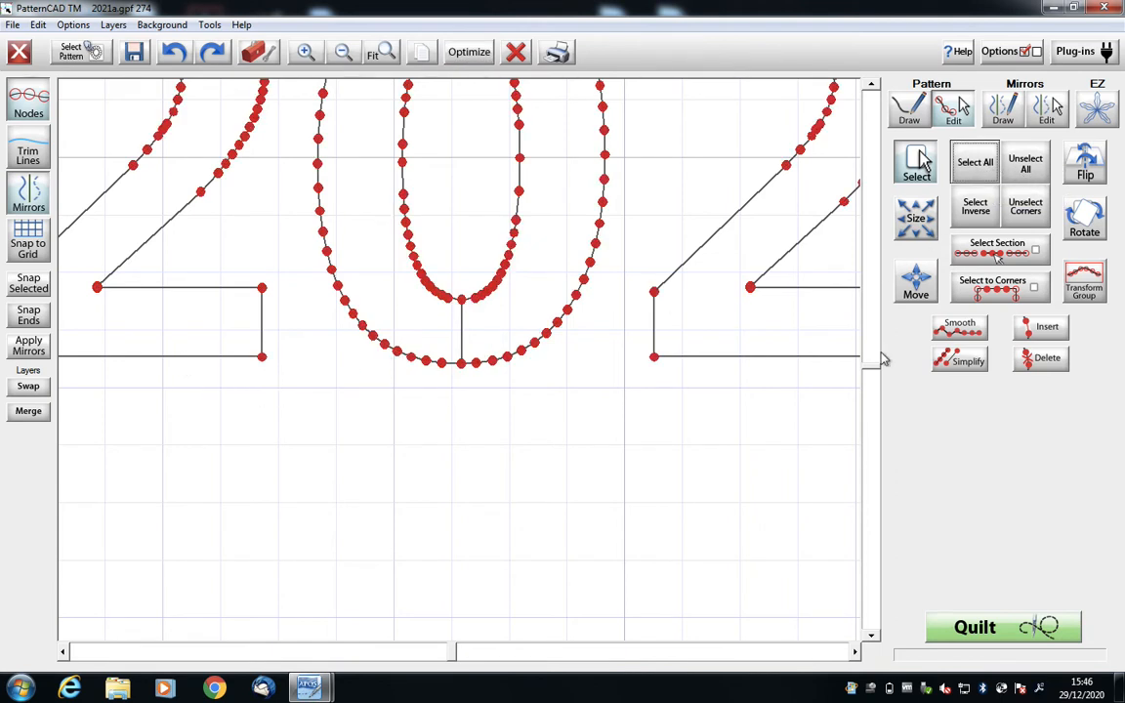
click(916, 283)
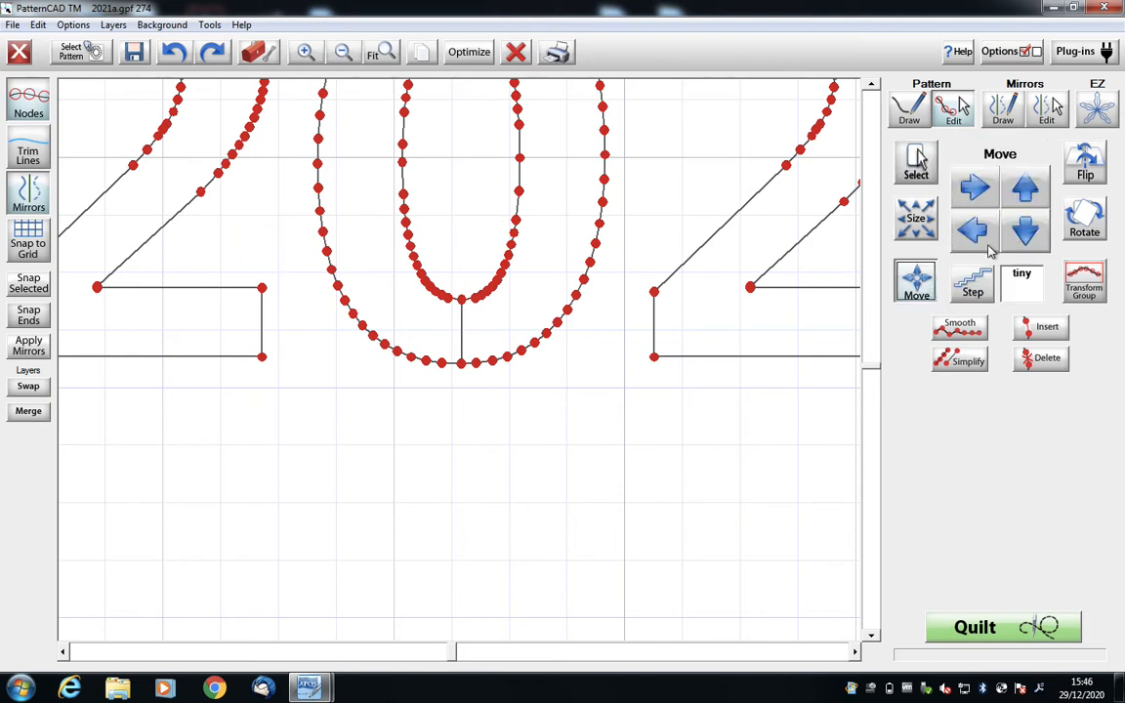
click(973, 283)
click(1026, 230)
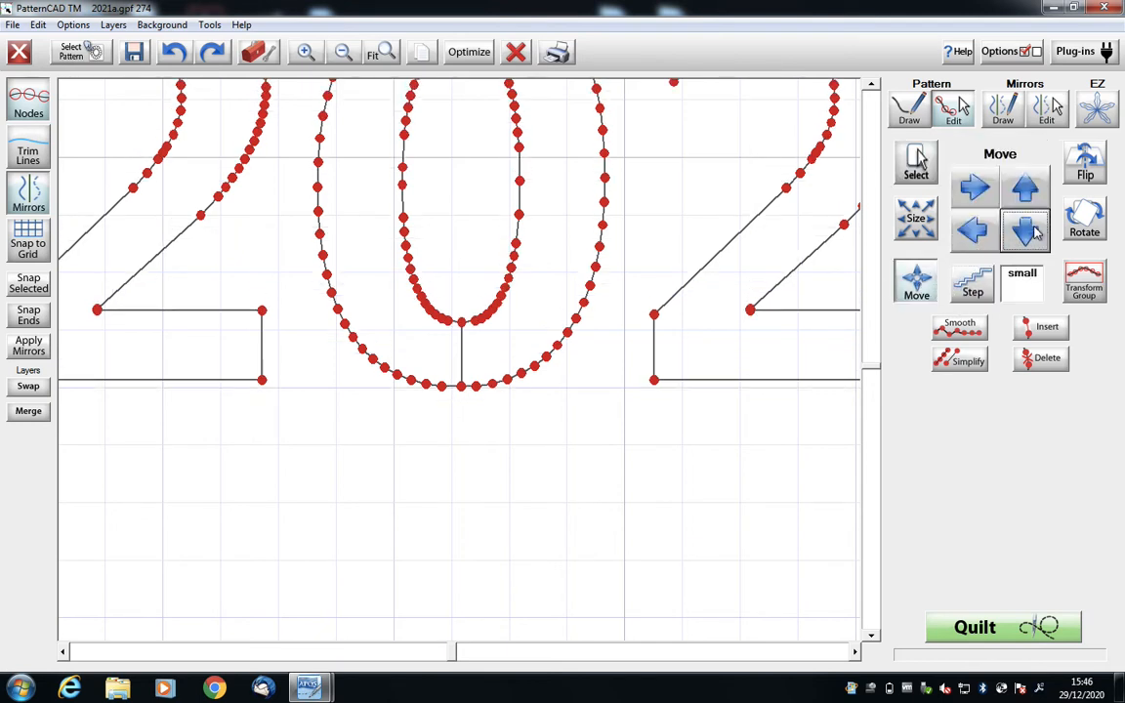
click(1027, 231)
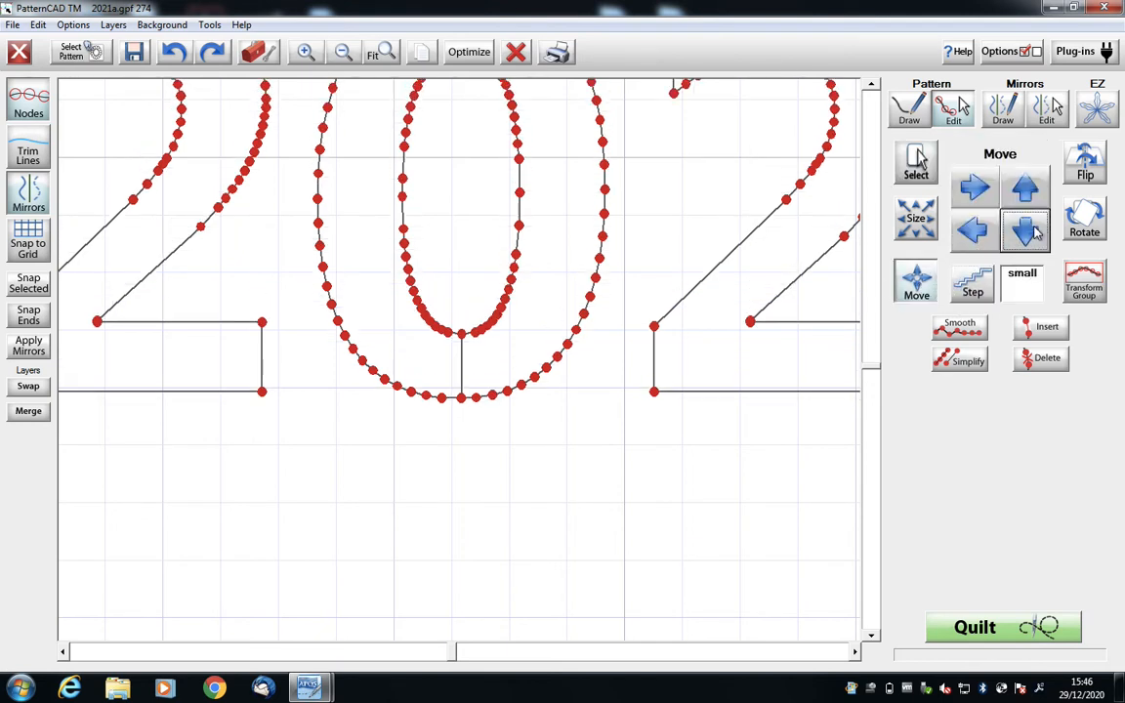
click(984, 289)
click(985, 289)
click(1029, 194)
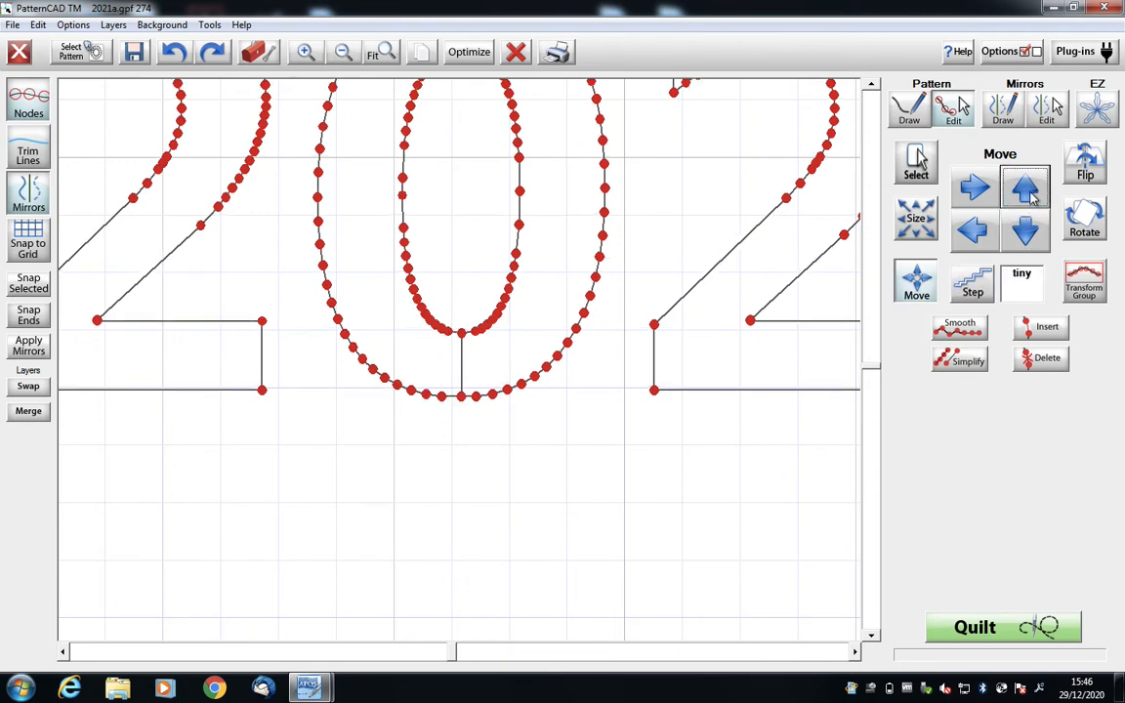
click(1032, 196)
click(1032, 195)
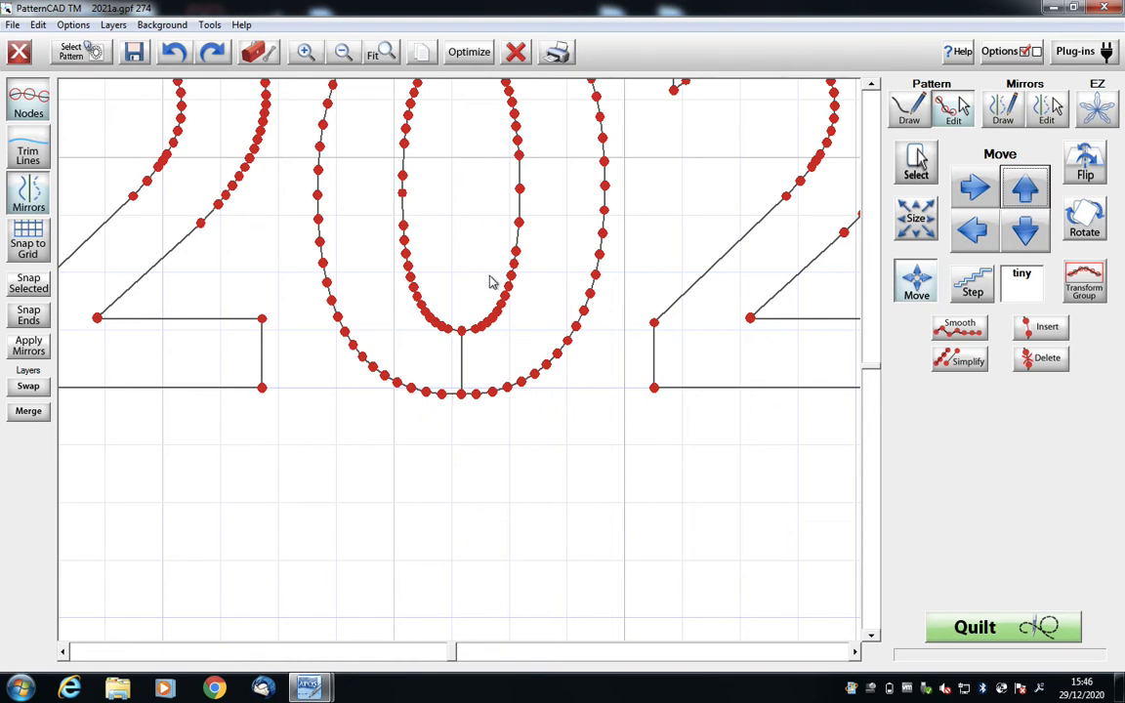
click(923, 161)
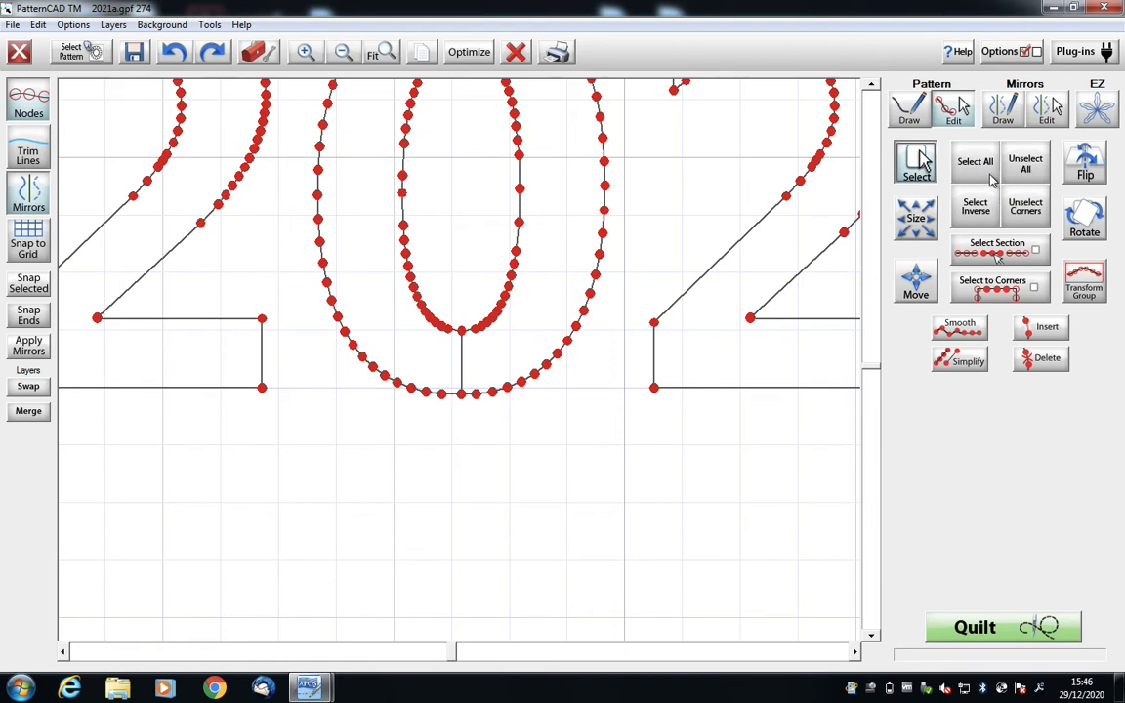
click(1023, 164)
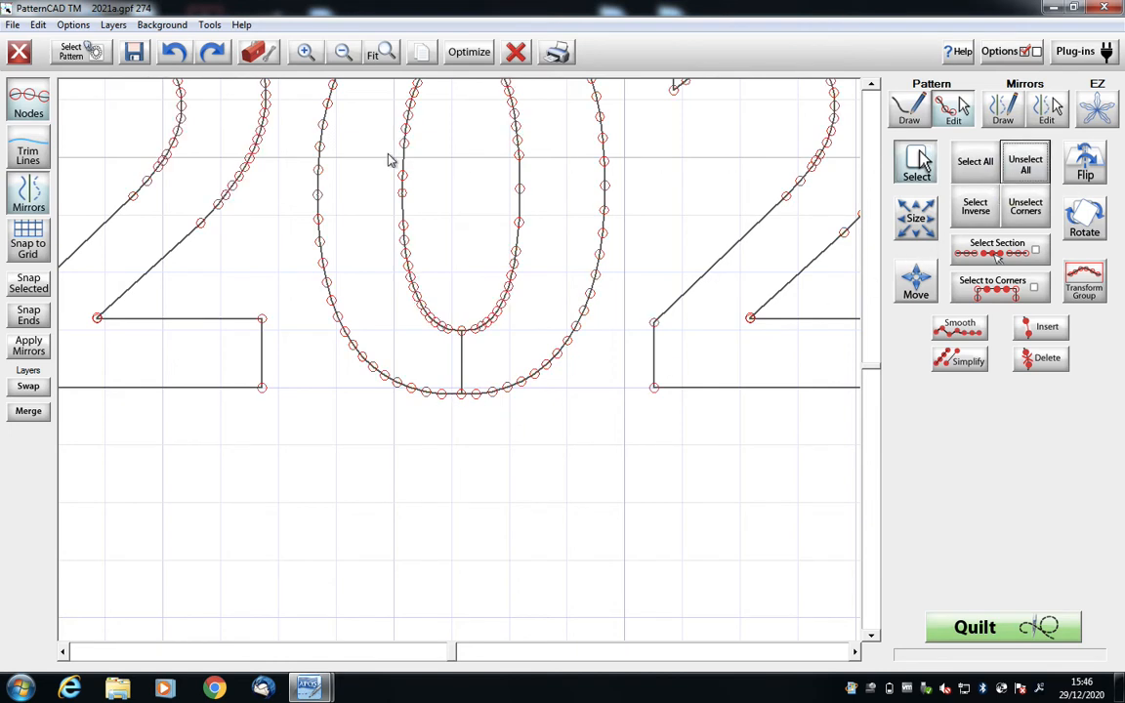
- Select the whole 0, shrink it slightly with proportions locked, and move it up a tiny step onto the baseline of the 2s
click(341, 53)
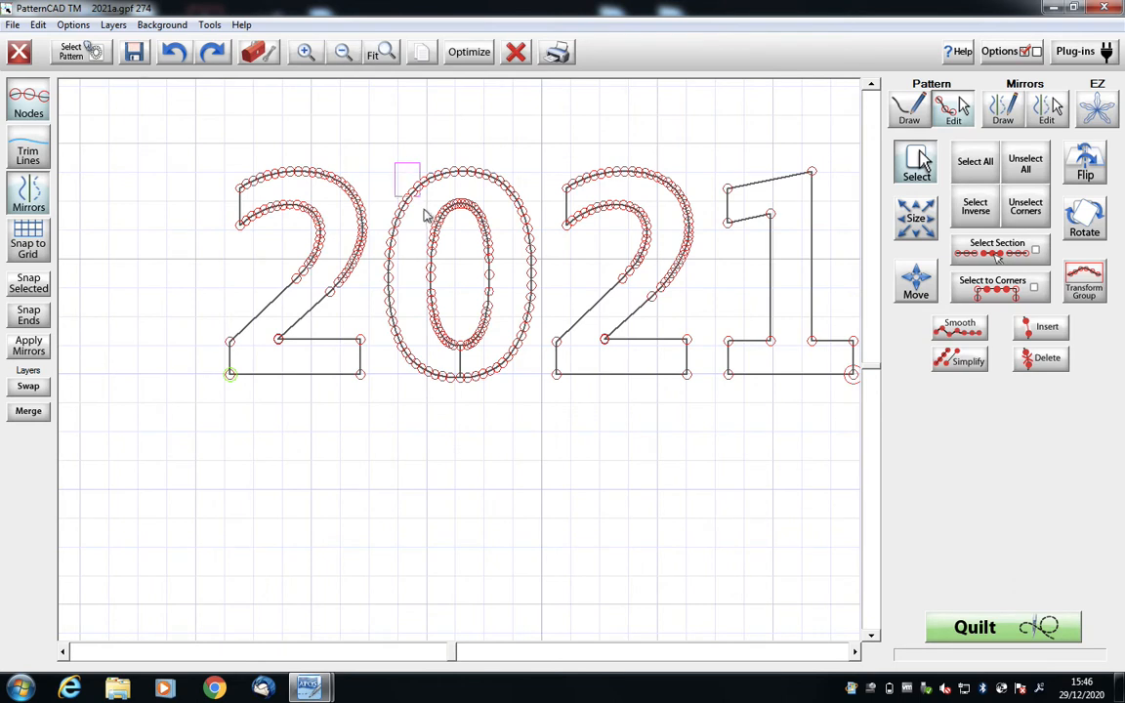
drag(380, 144, 540, 391)
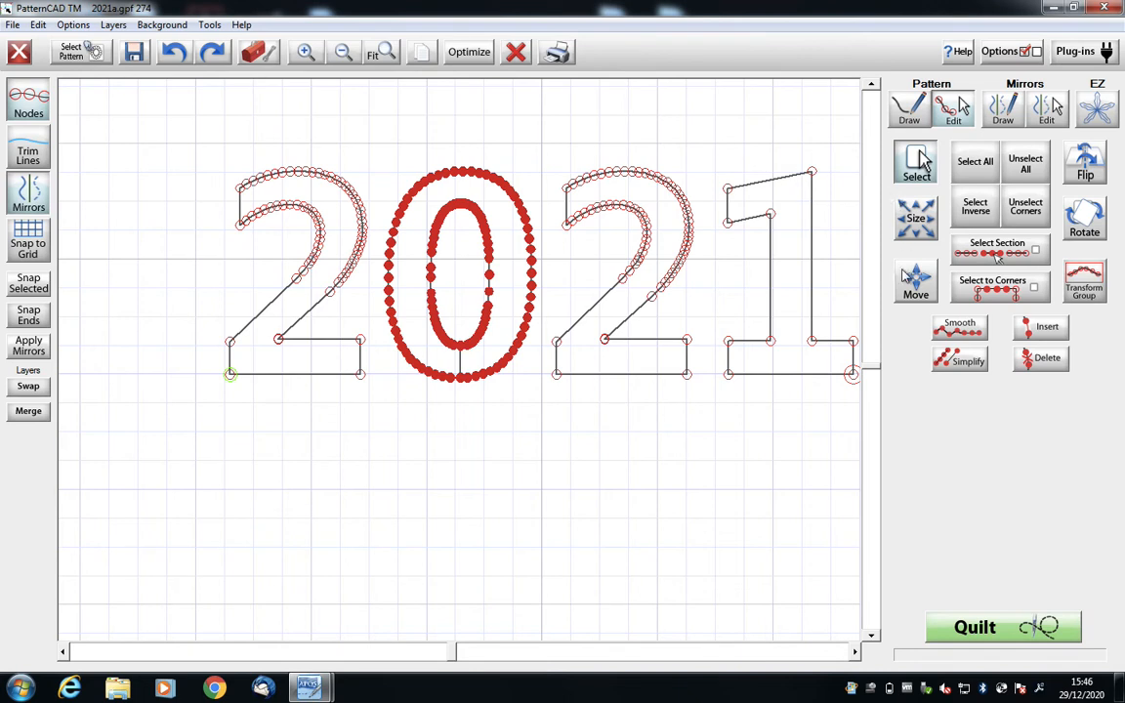
click(912, 223)
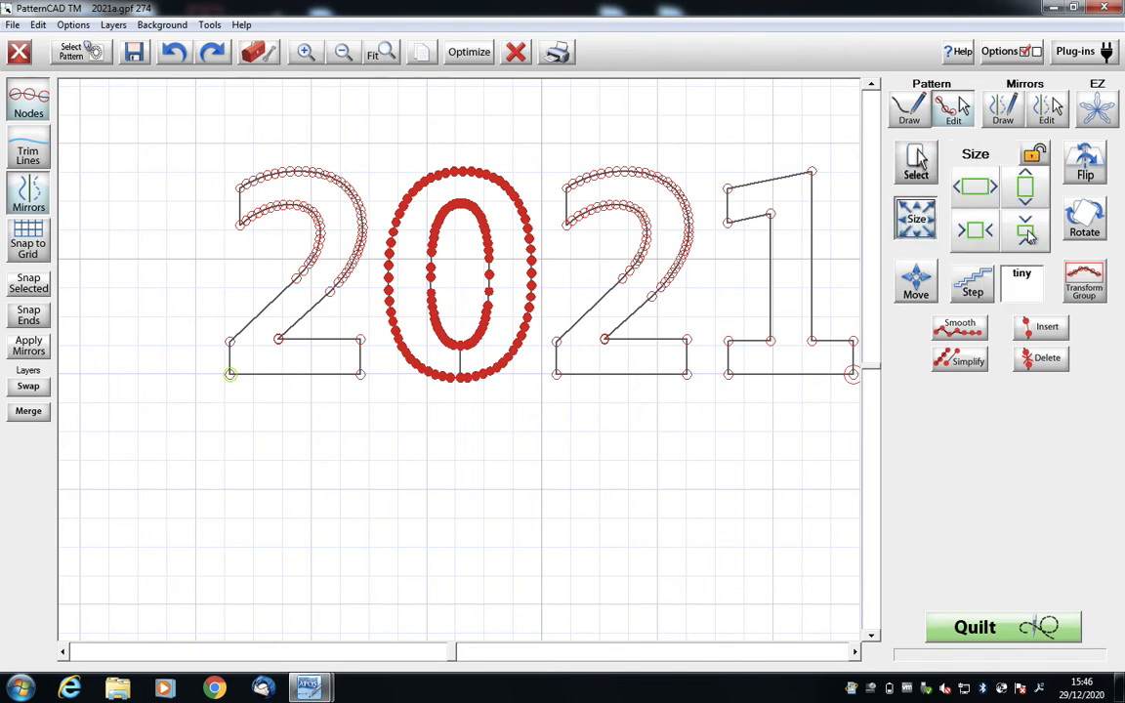
click(1035, 162)
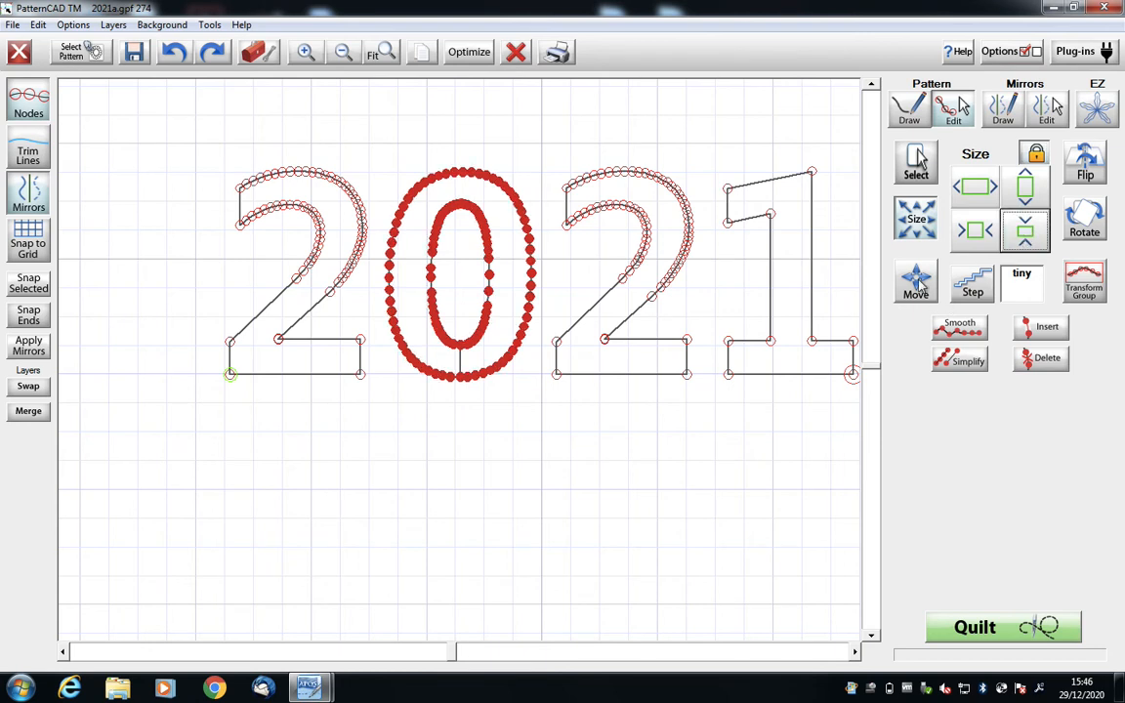
click(918, 283)
click(1024, 194)
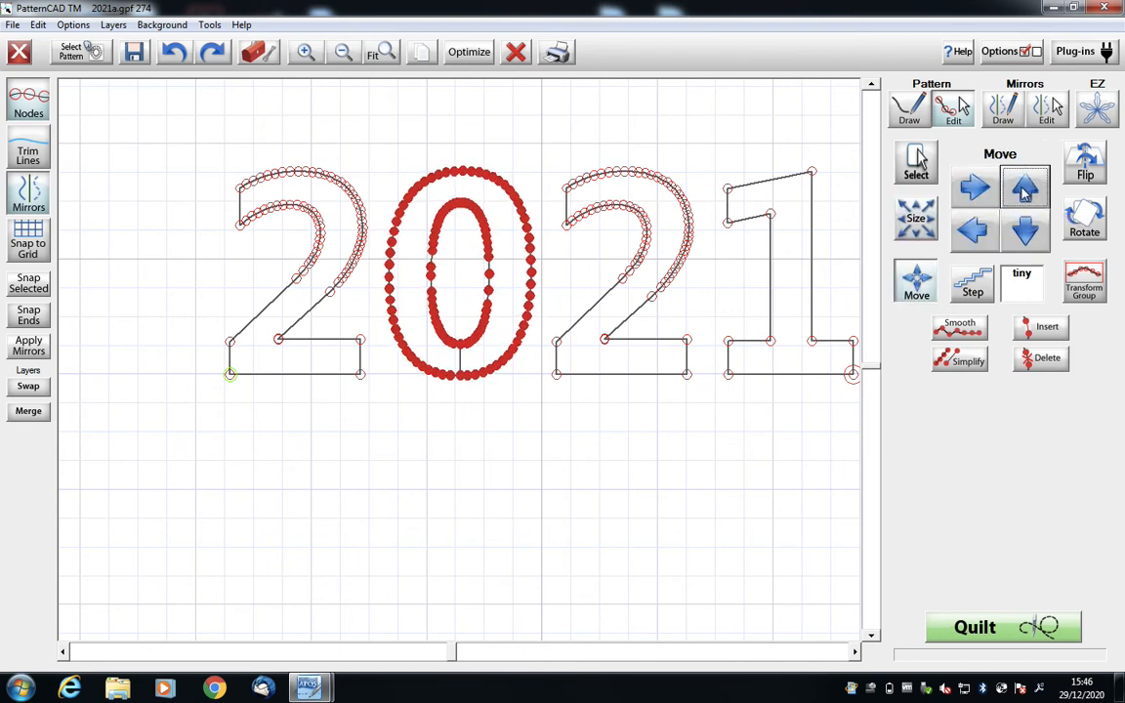
- Hide the nodes to inspect the 0's base alignment up close, restore them and clear the selection
click(28, 104)
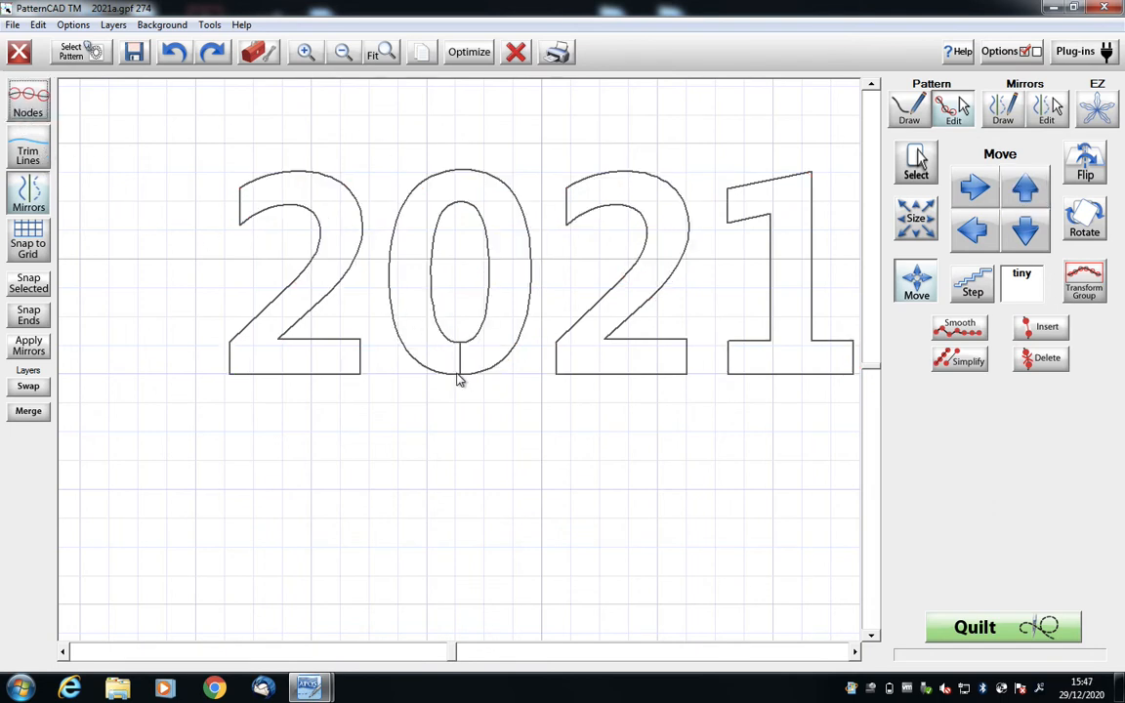
click(304, 54)
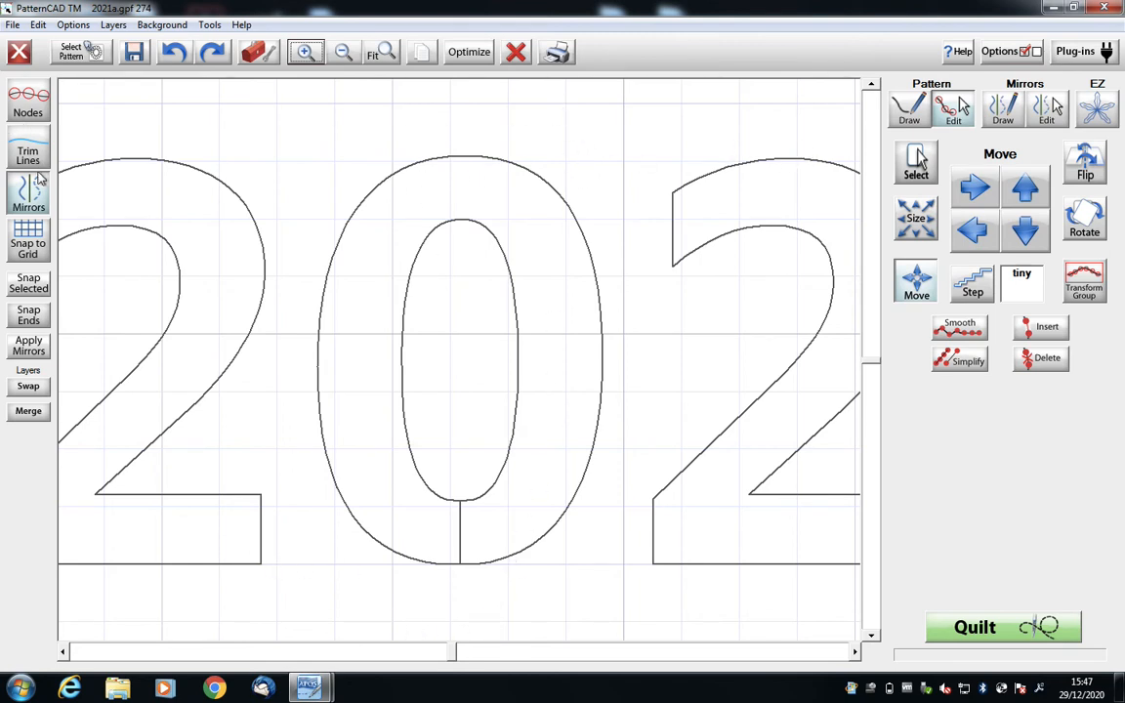
click(37, 110)
click(922, 164)
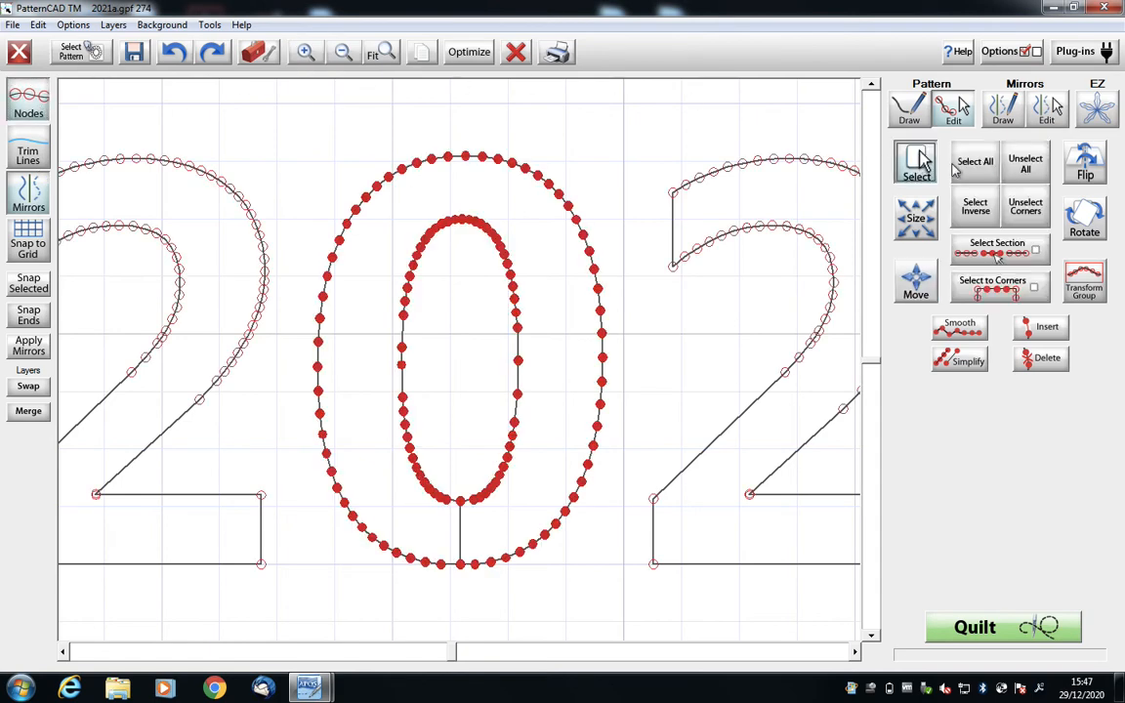
click(1020, 168)
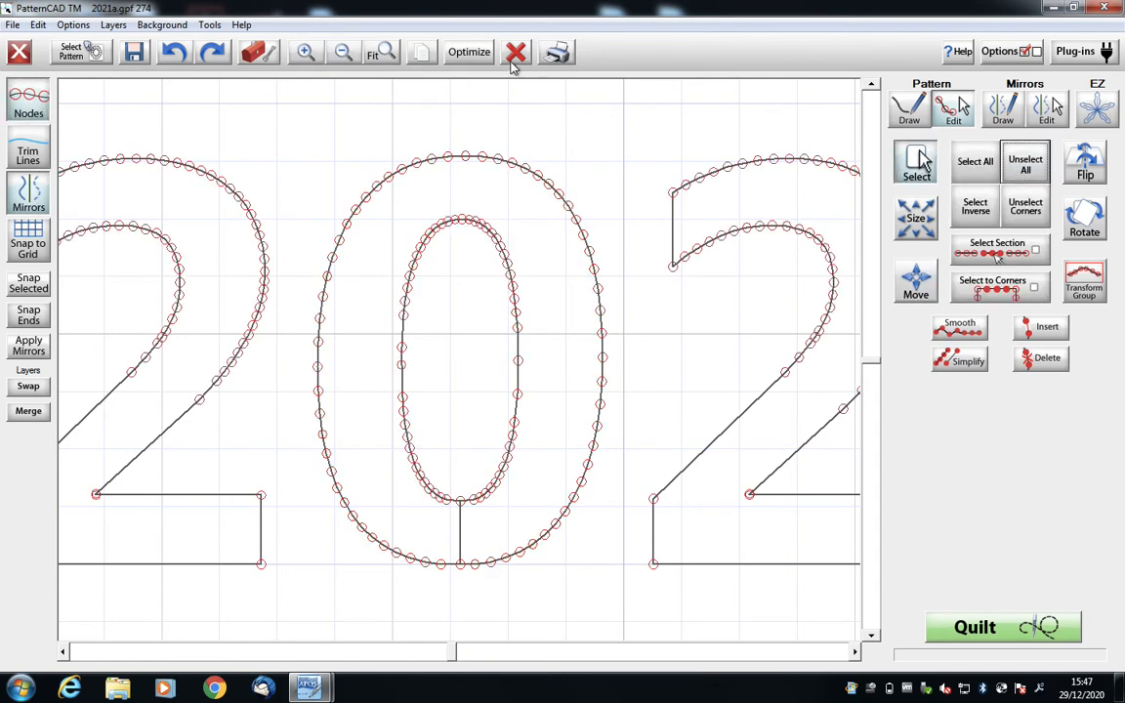
- Try removing all trim lines between the digits without connecting the first and last points, undo the removal and accept the optimization
click(466, 57)
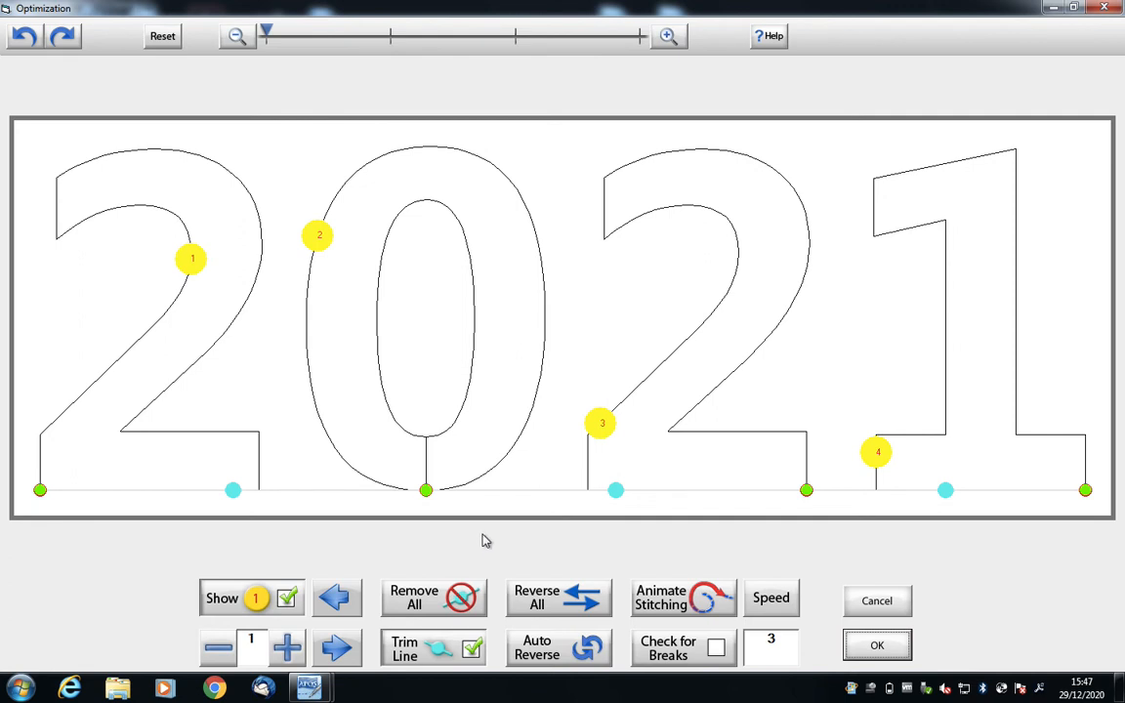
click(459, 600)
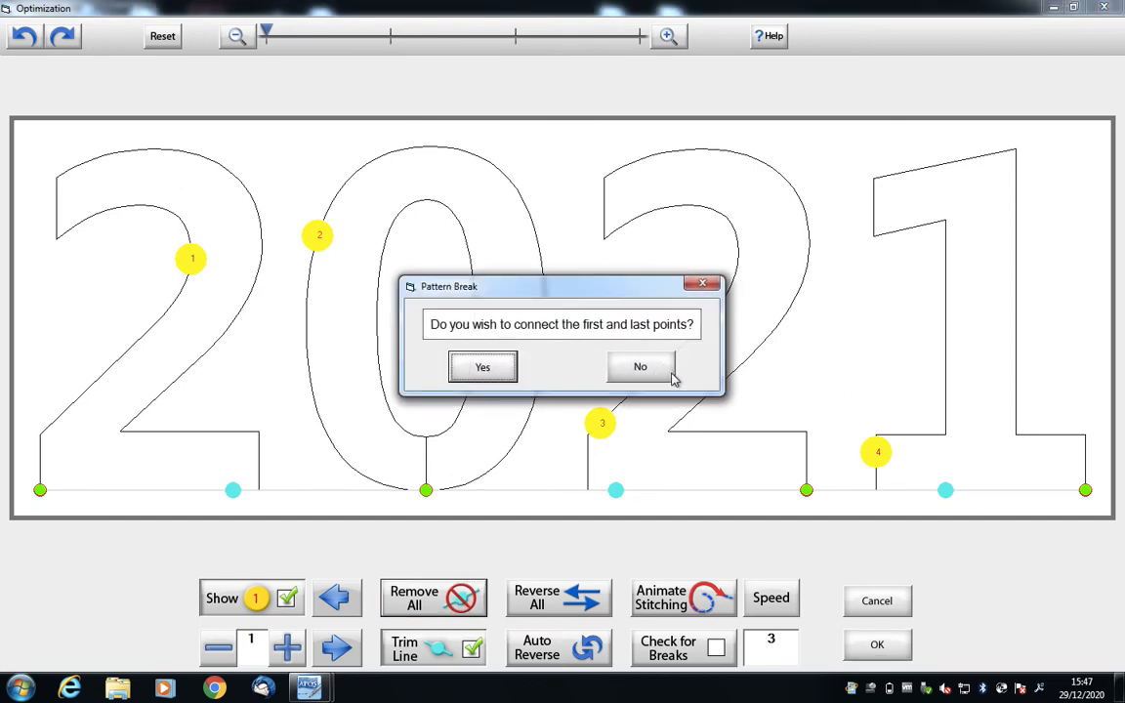
click(613, 369)
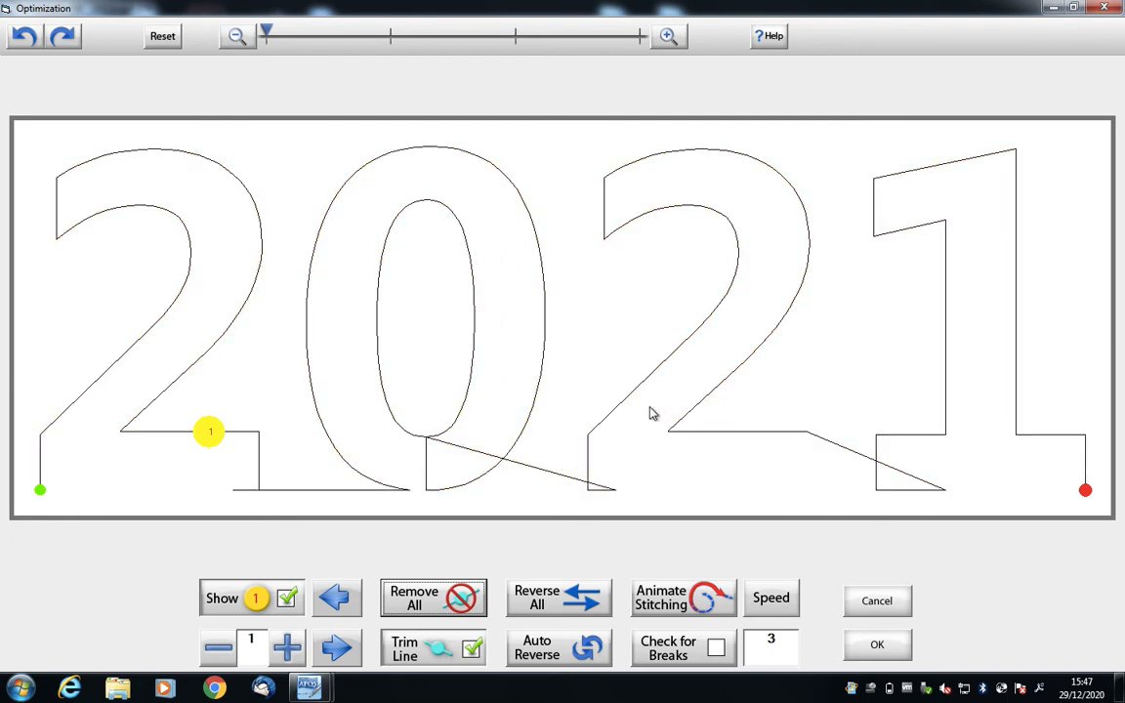
click(24, 36)
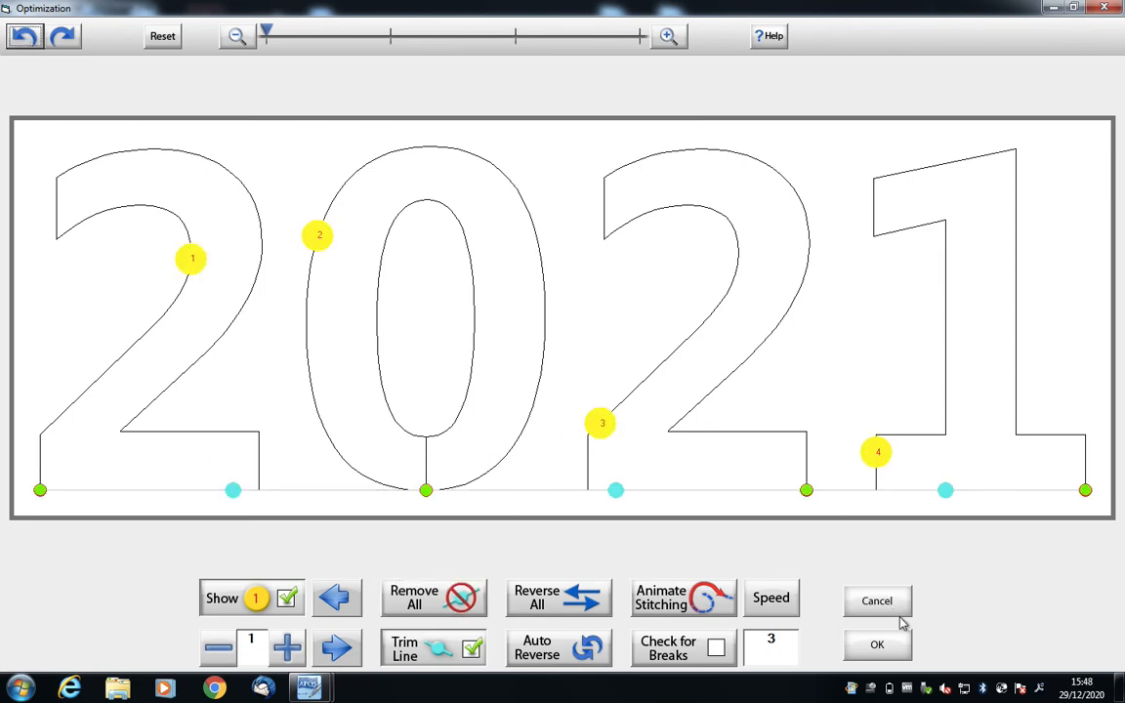
click(894, 647)
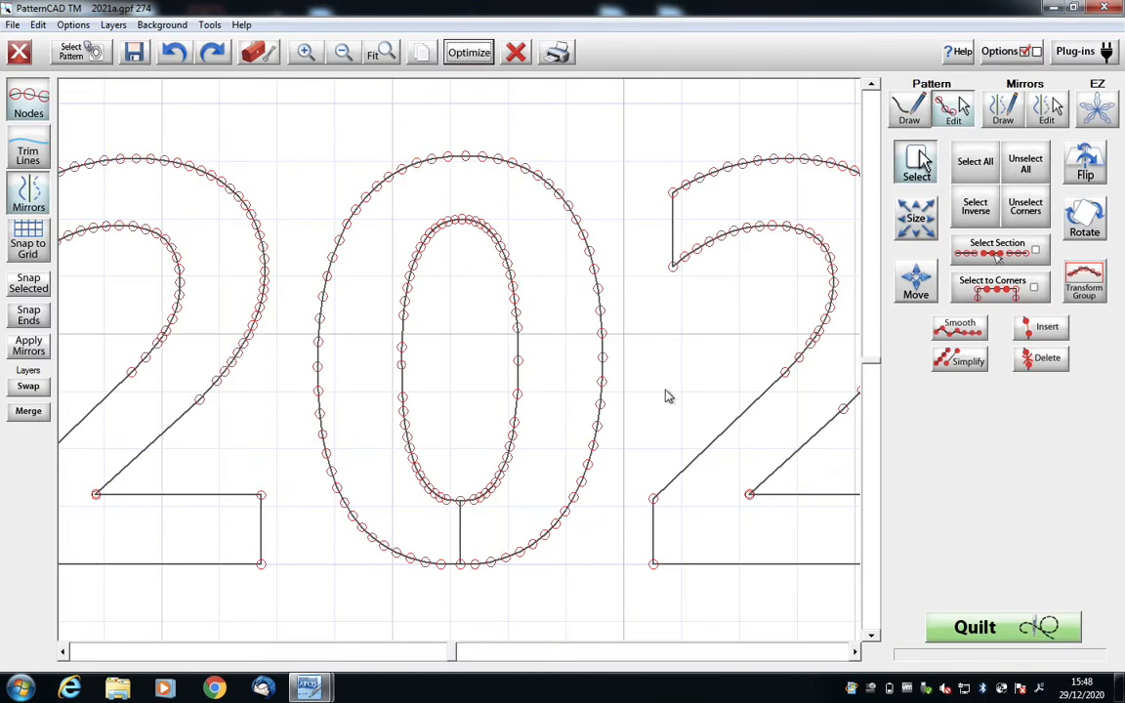
- Save the edited pattern over 2021a.gpf and close the pattern editor without saving again
click(134, 52)
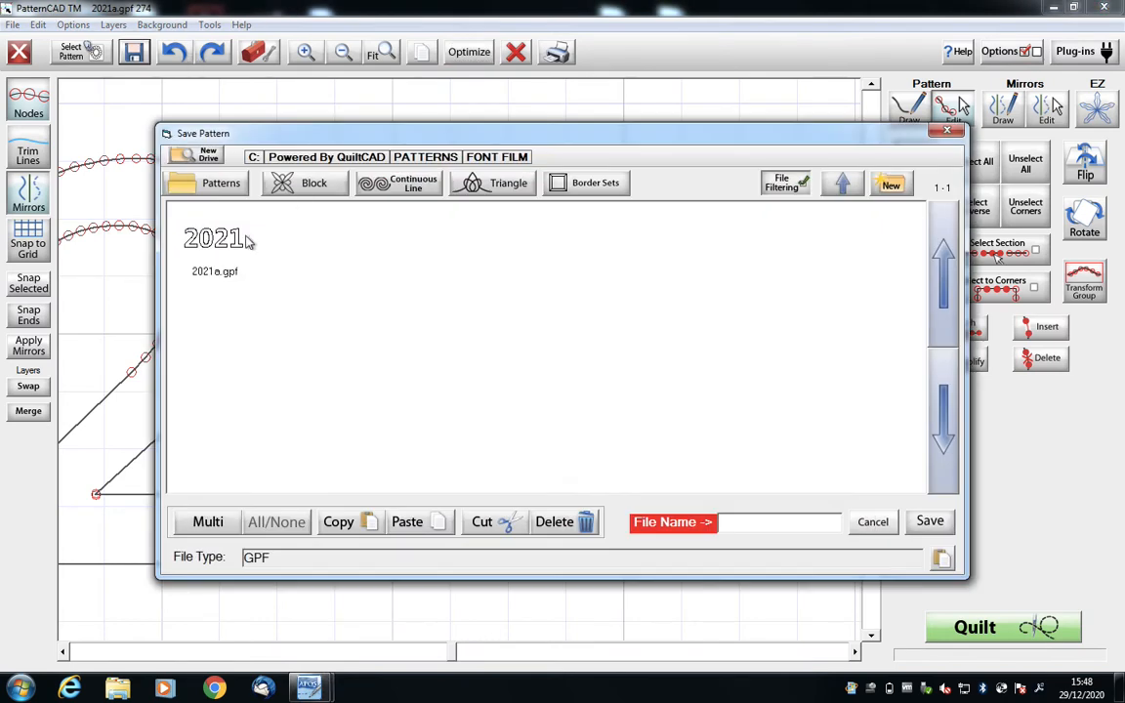
double_click(221, 249)
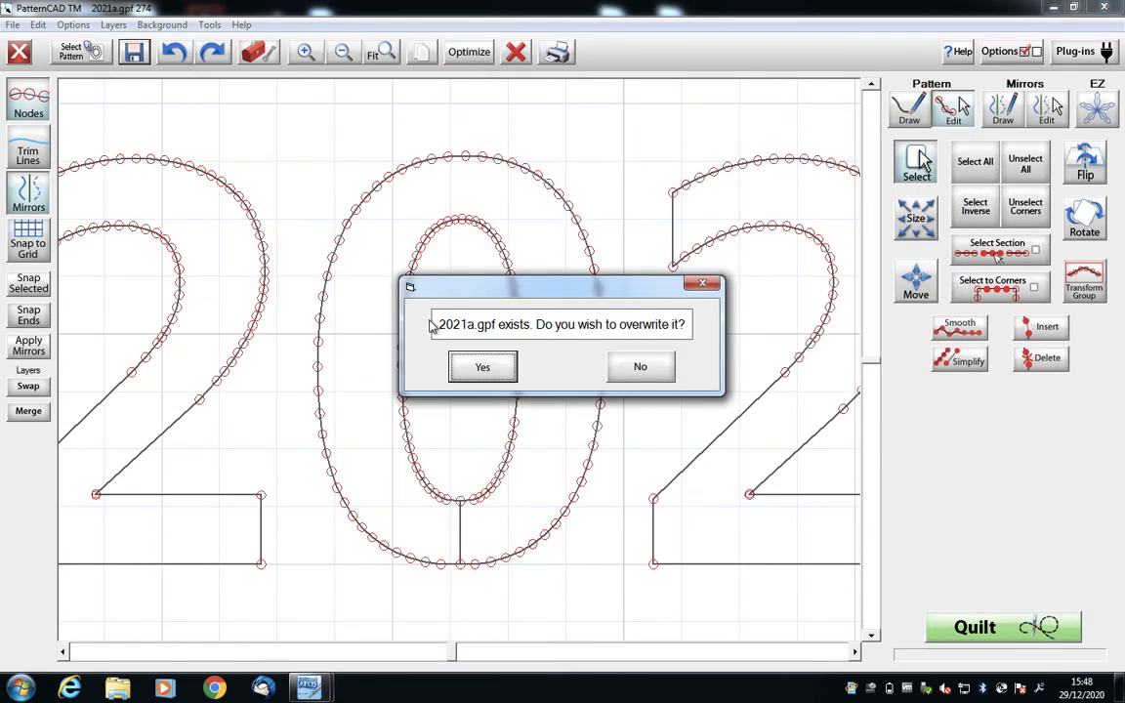
click(488, 365)
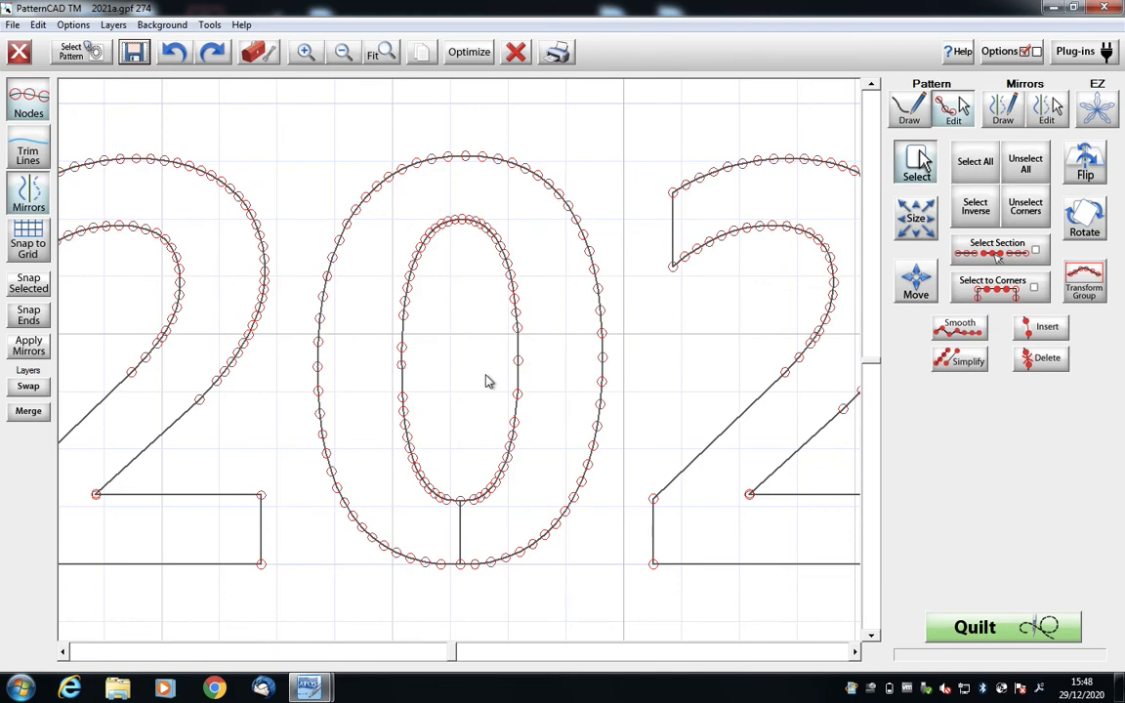
click(1108, 8)
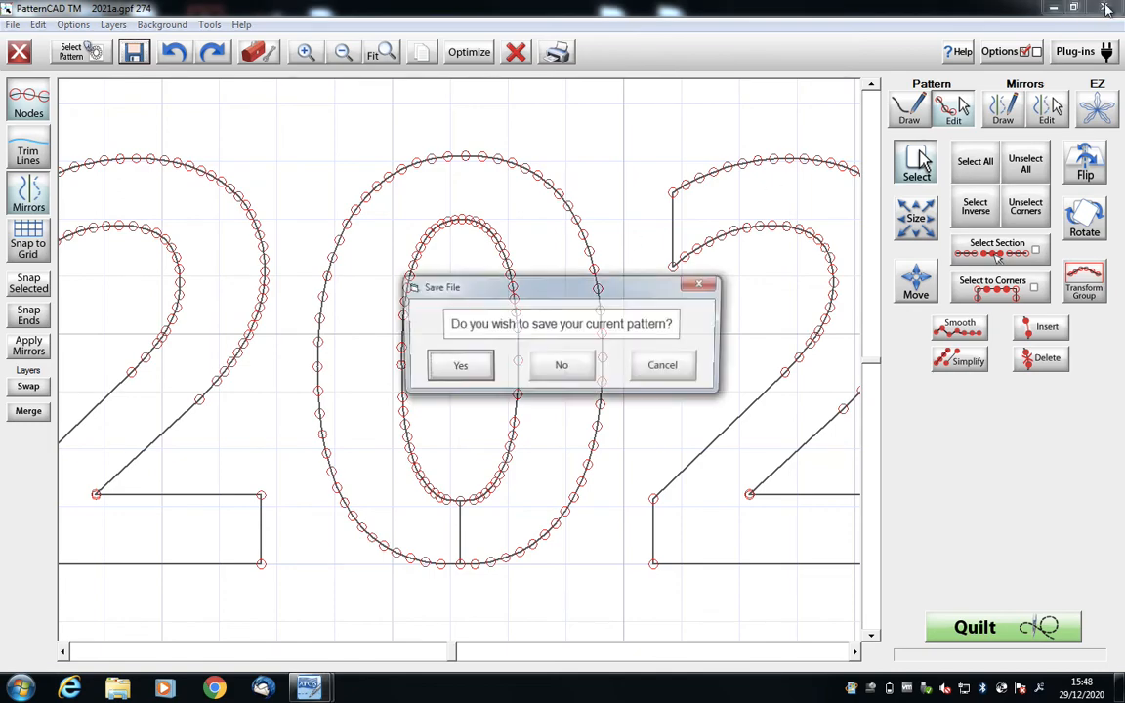
click(568, 367)
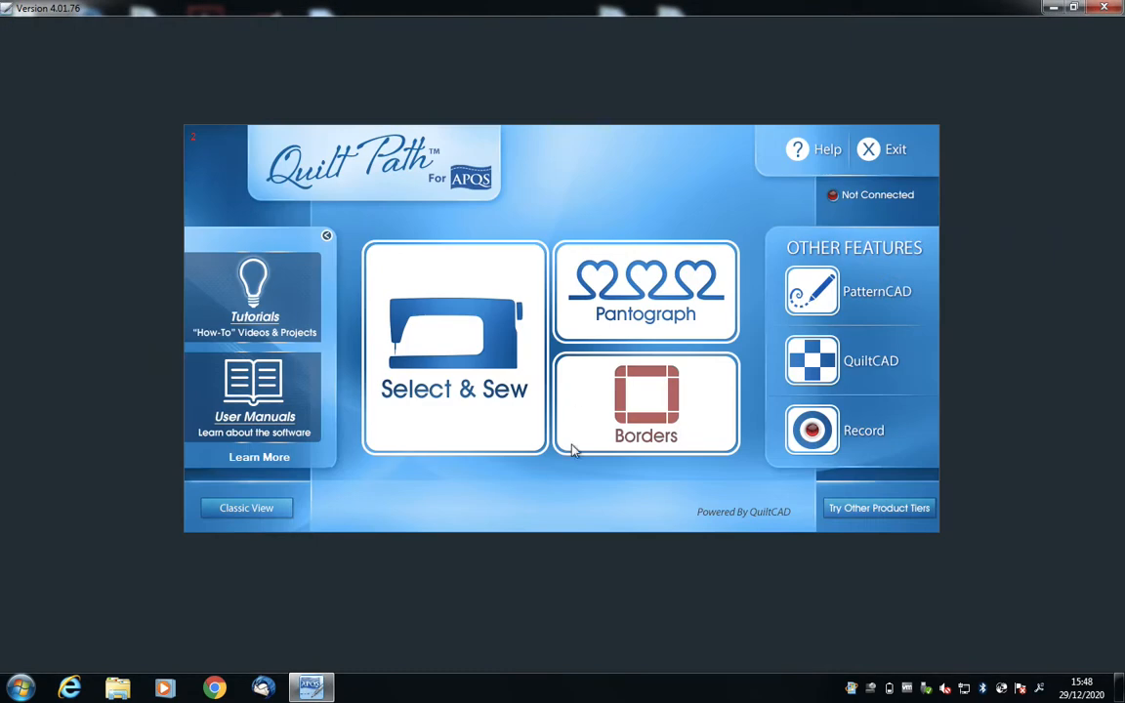
- Open 2021a.gpf from the FONT FILM folder in Select & Sew
click(470, 372)
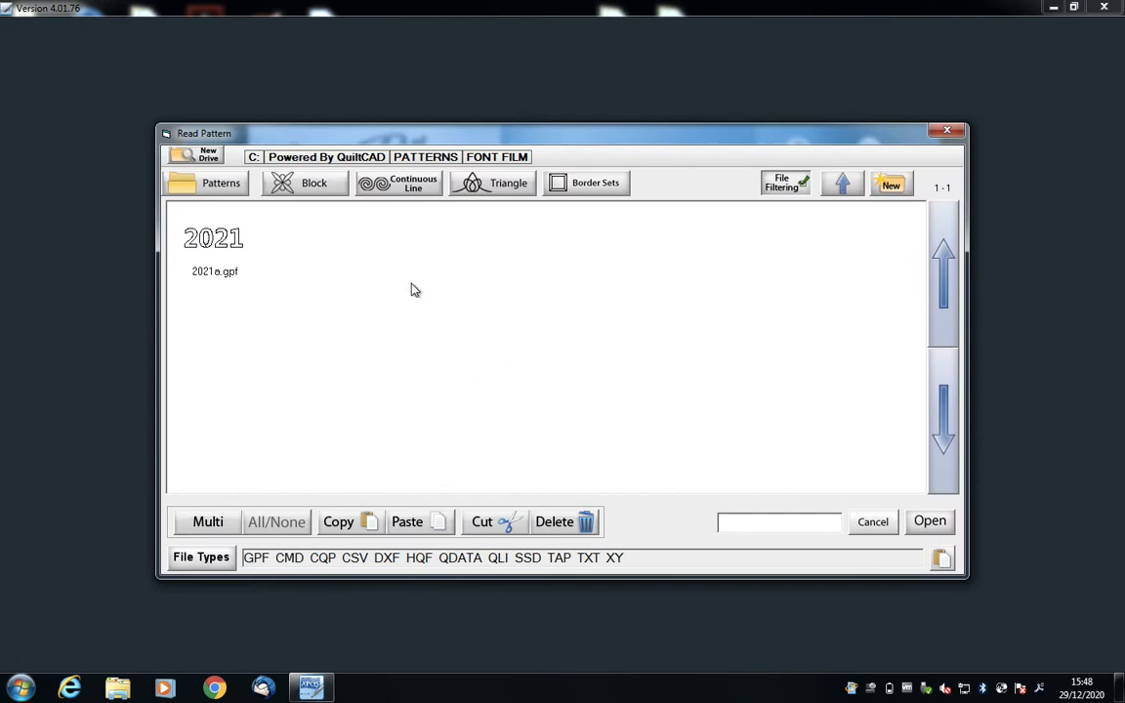
click(210, 259)
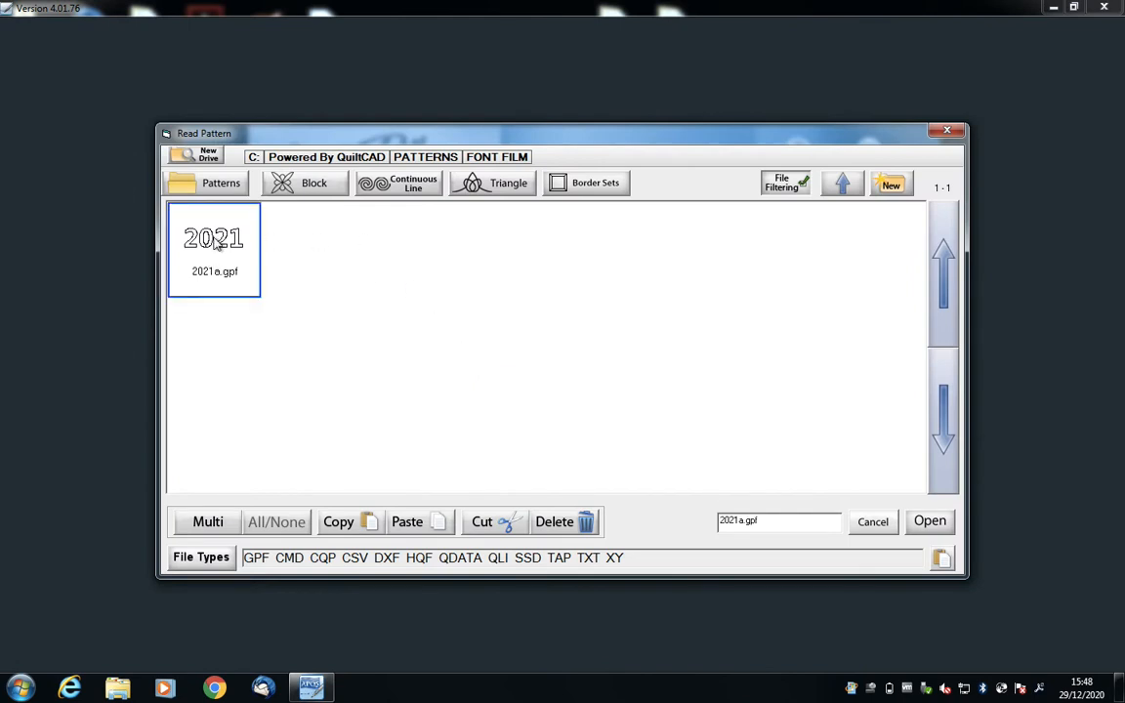
double_click(216, 245)
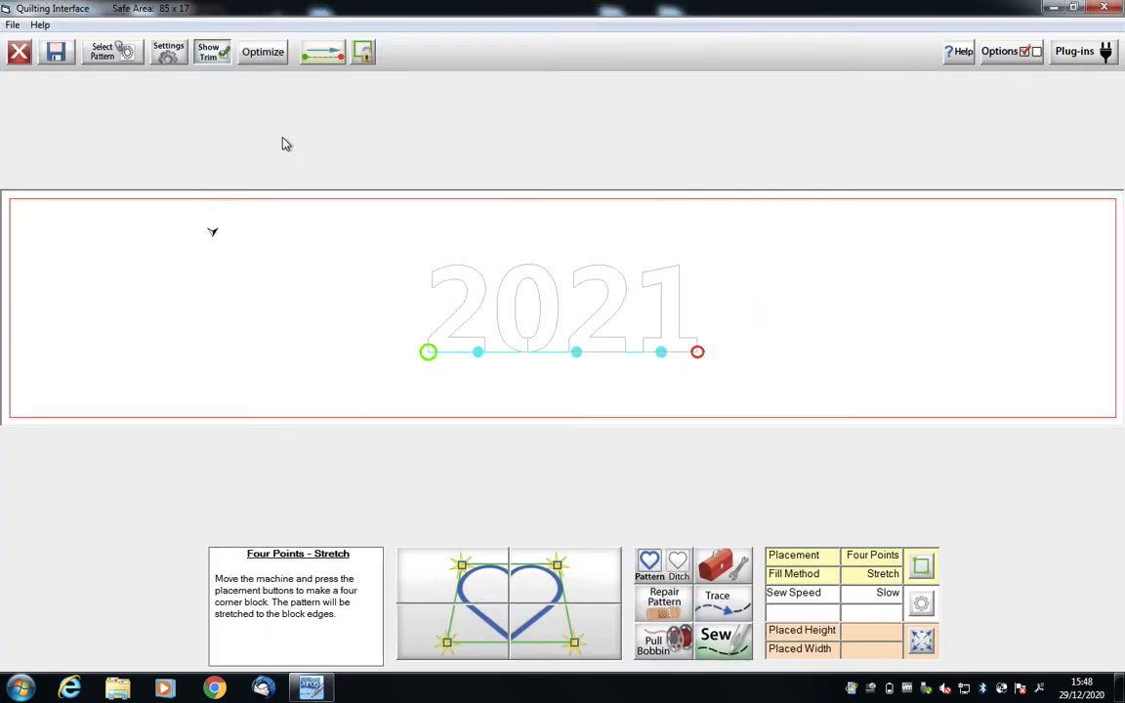
- Remove all trim lines between the 2021 digits without connecting the first and last points, and accept the optimization
click(260, 54)
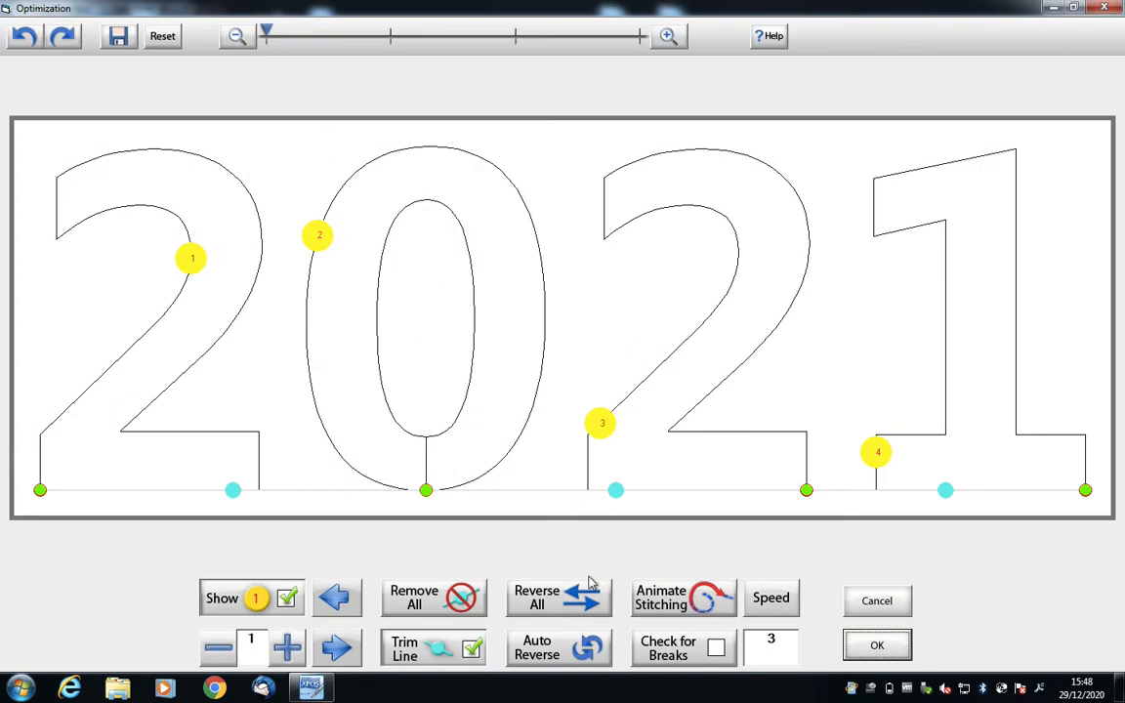
click(463, 597)
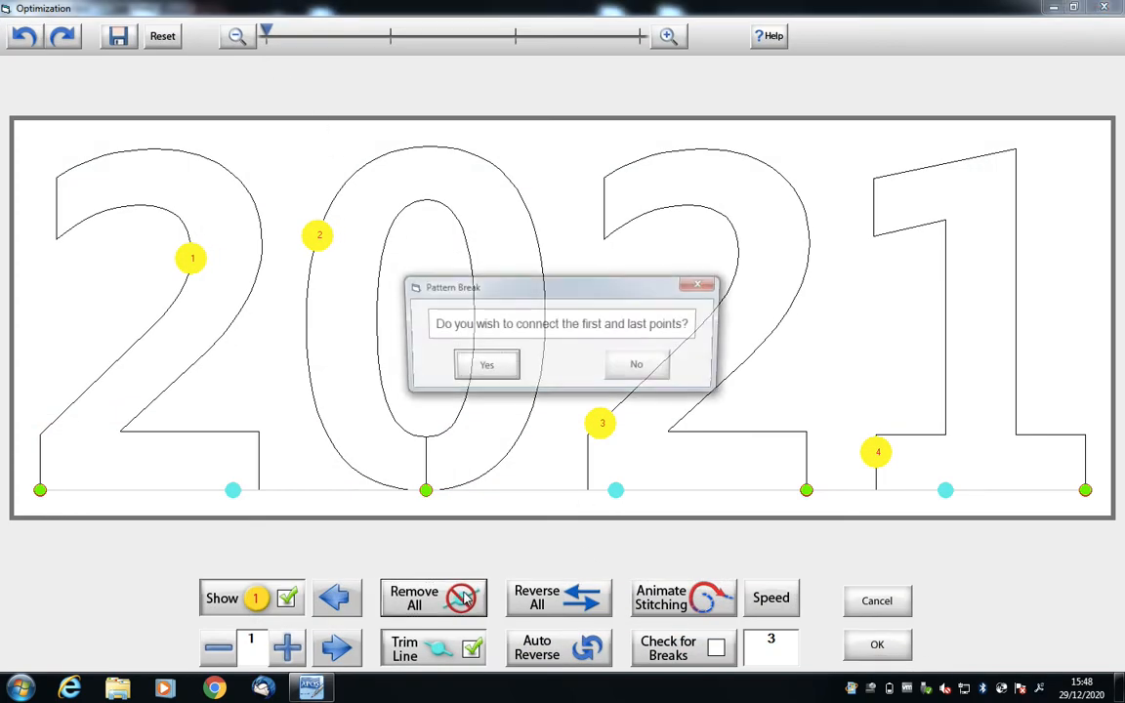
click(647, 369)
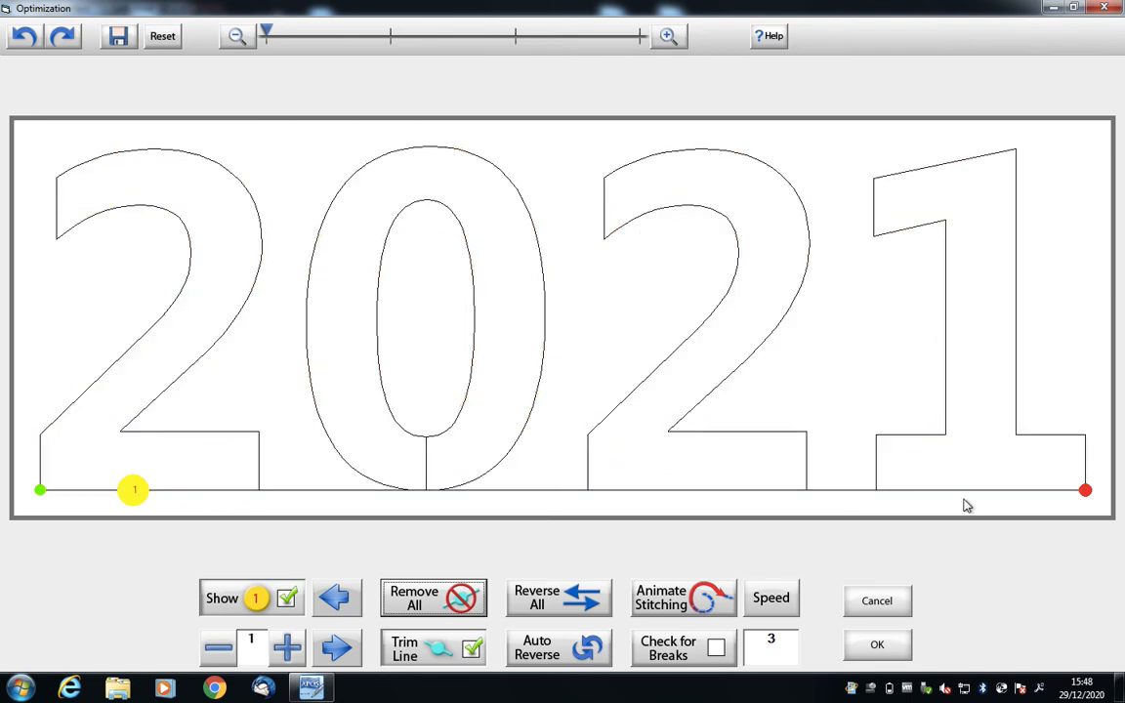
click(878, 646)
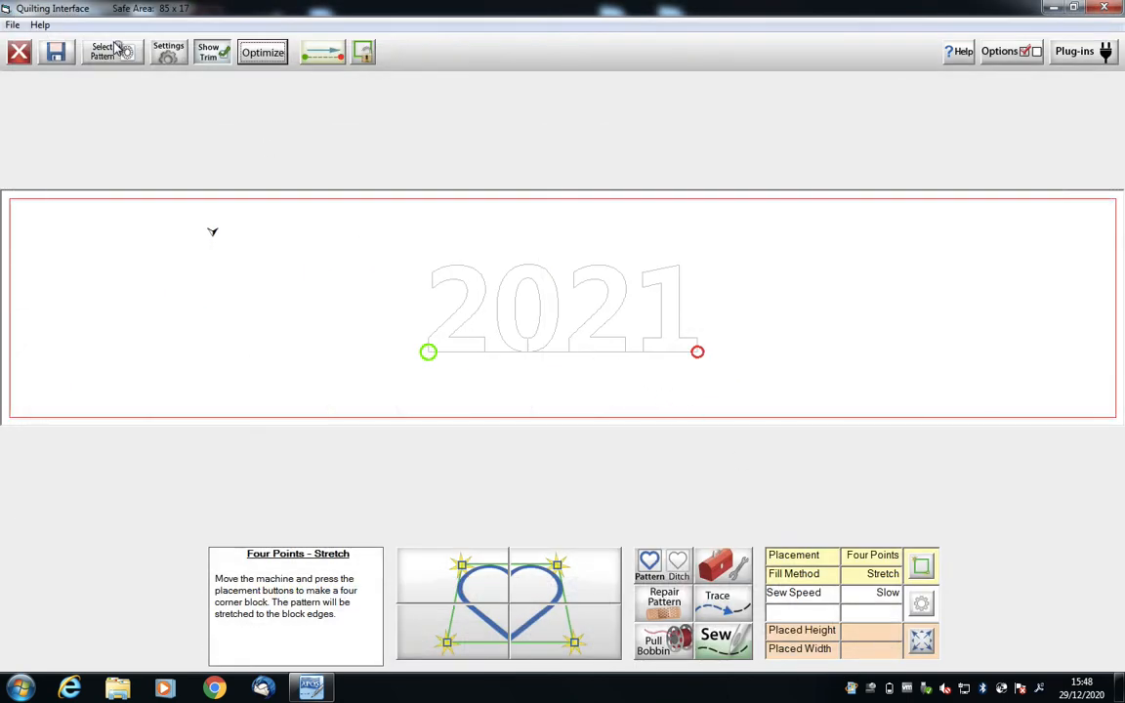
- Save the optimized continuous 2021 pattern over the existing 2021a.gpf
click(57, 54)
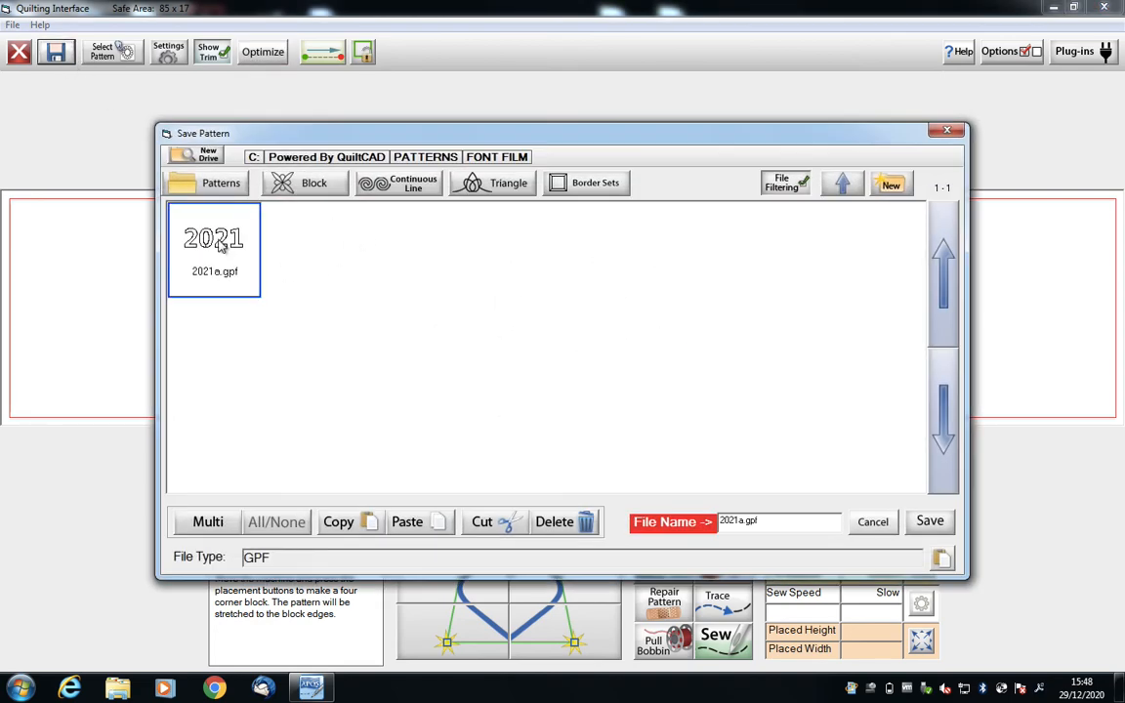
click(926, 519)
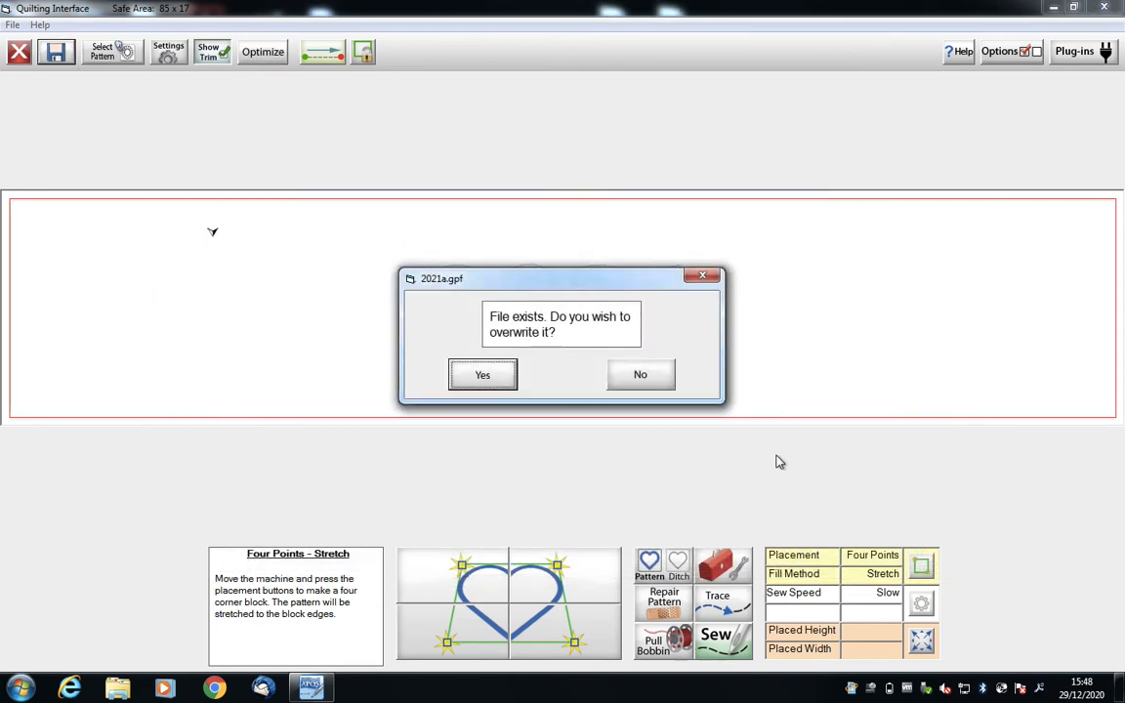
click(483, 377)
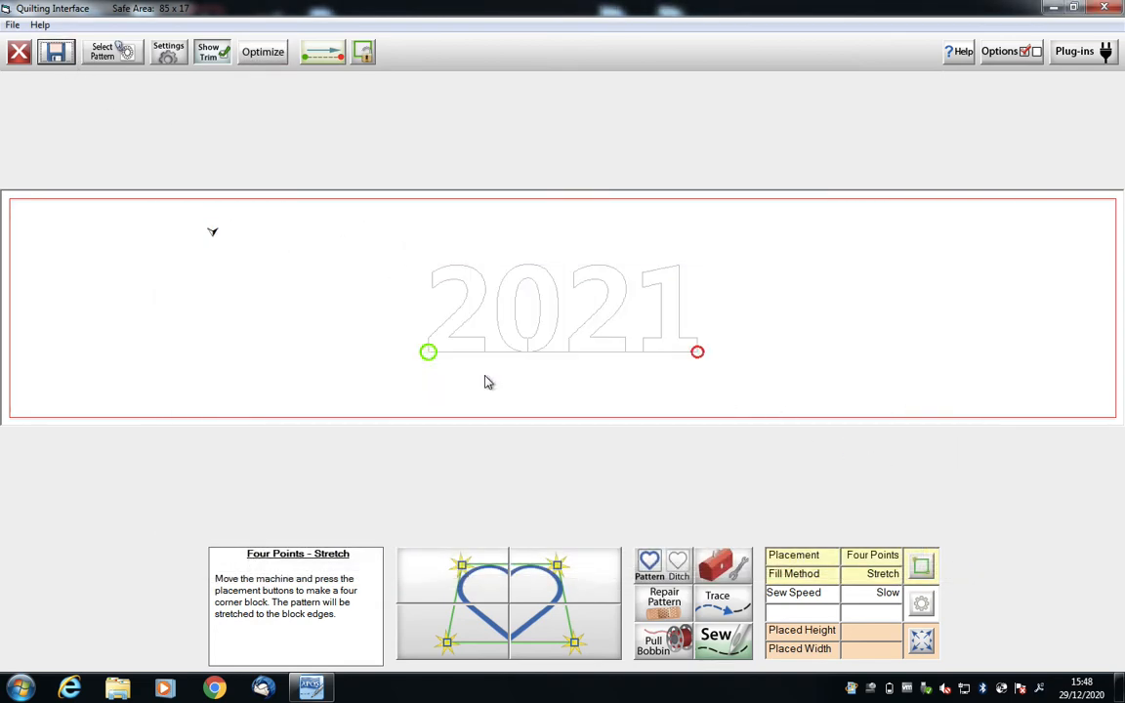
- Leave the quilting interface and reopen 2021a.gpf from the FONT FILM folder in PatternCAD
click(1113, 7)
click(811, 297)
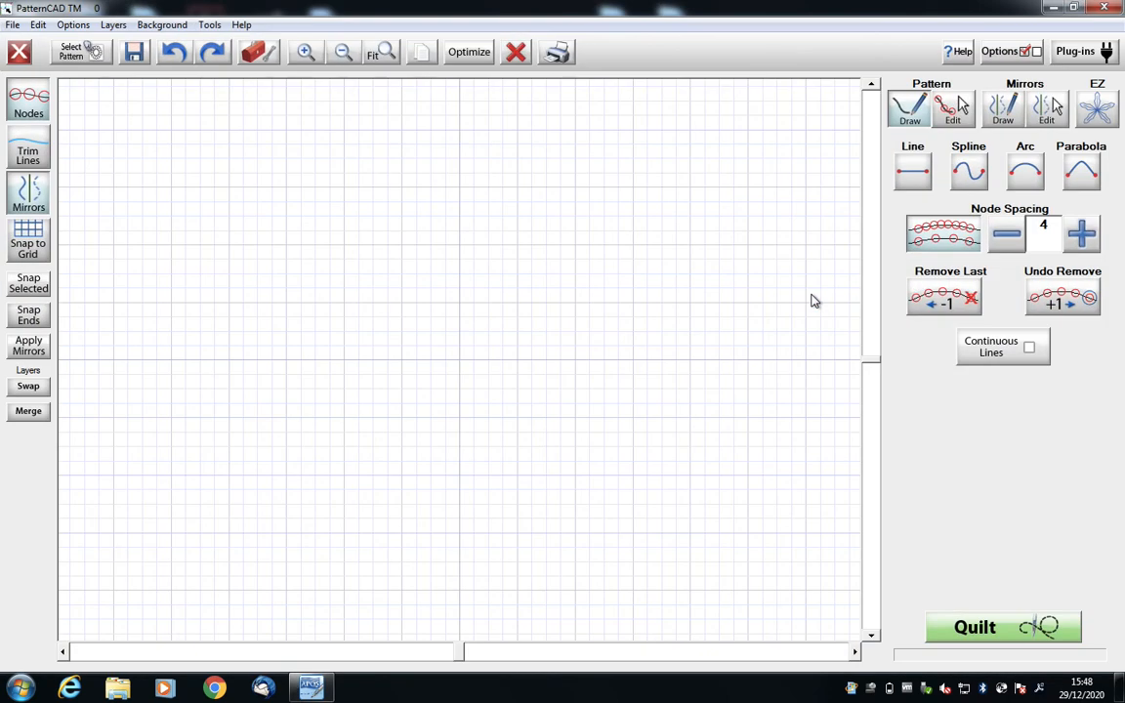
click(73, 54)
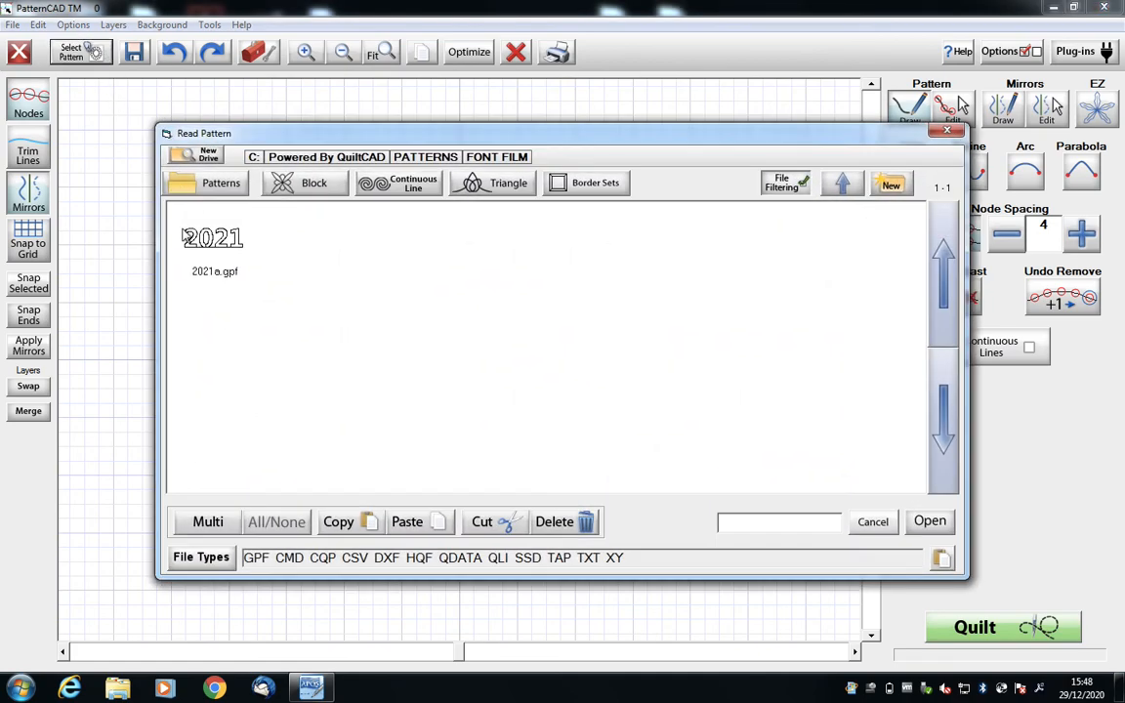
double_click(223, 242)
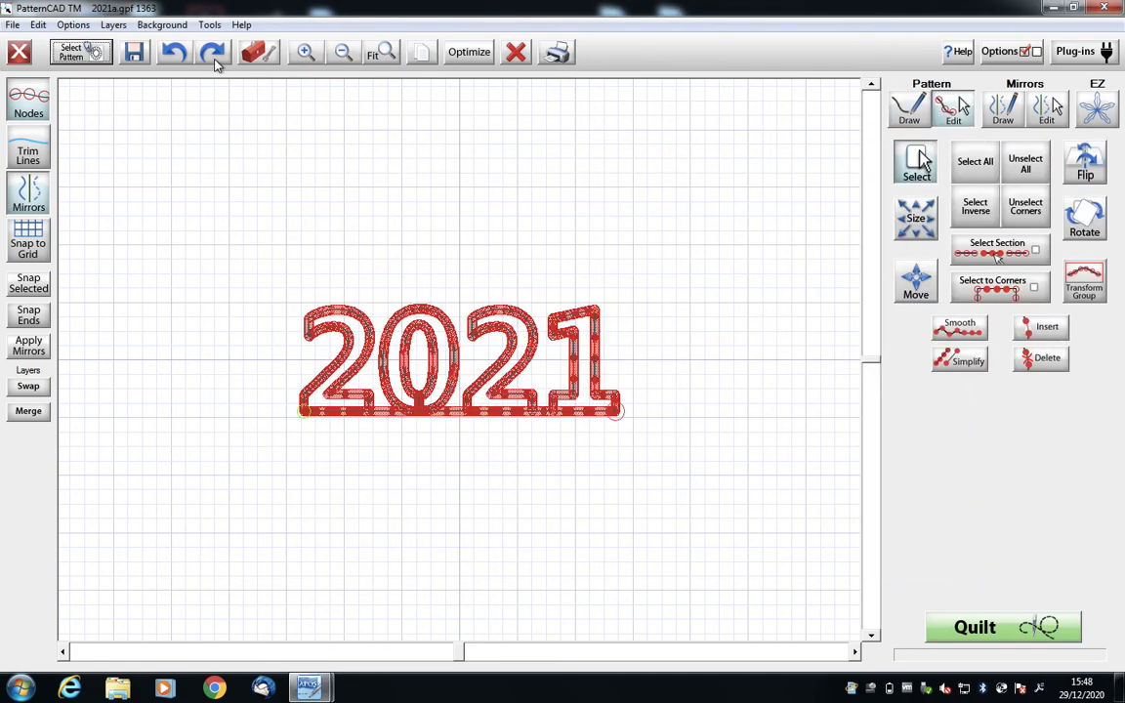
- Simplify the nodes of the joined 2021 pattern and save it over 2021a.gpf
click(310, 54)
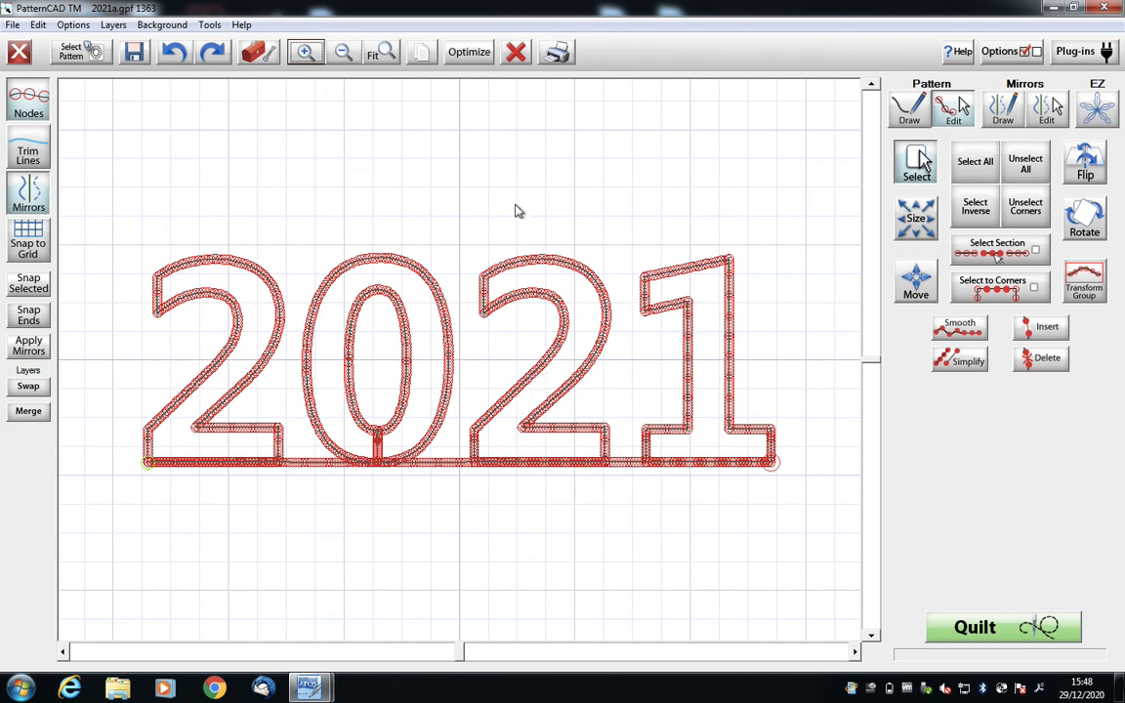
click(958, 362)
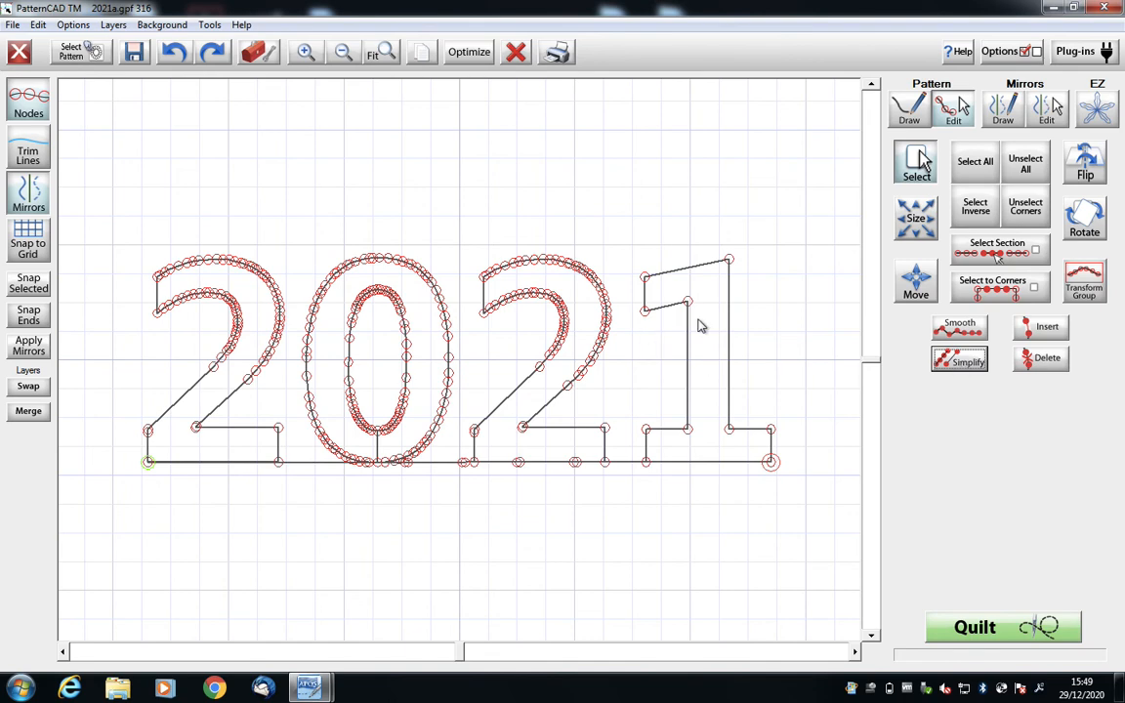
click(133, 57)
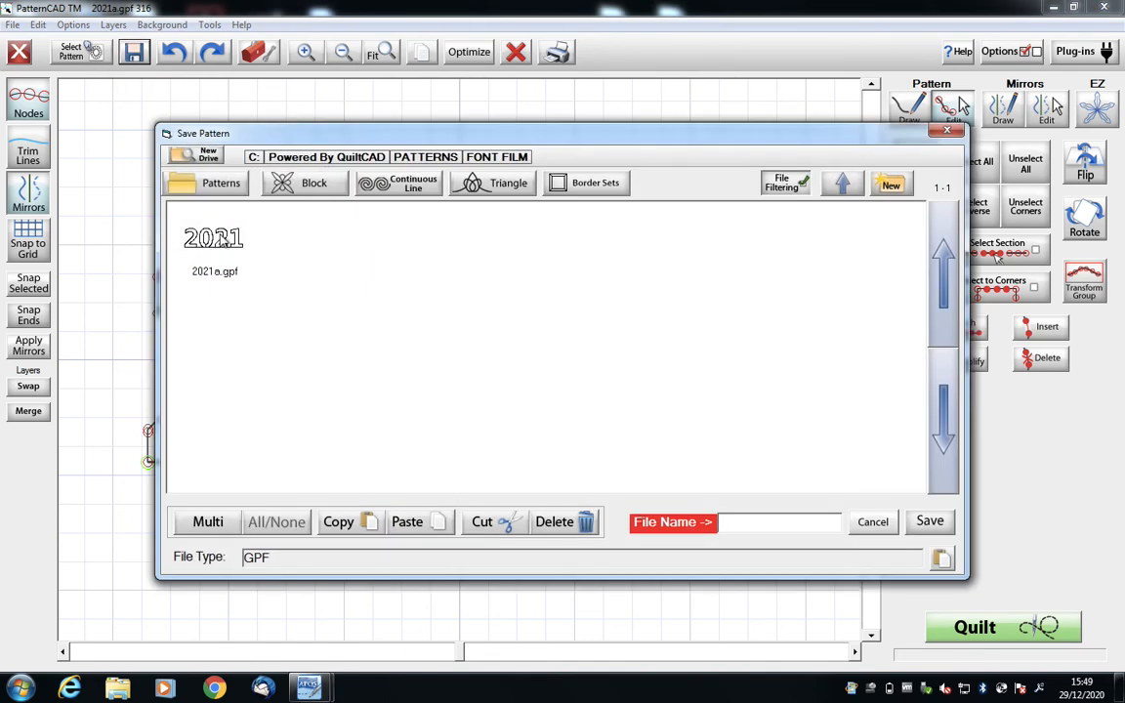
click(223, 243)
double_click(223, 239)
click(466, 369)
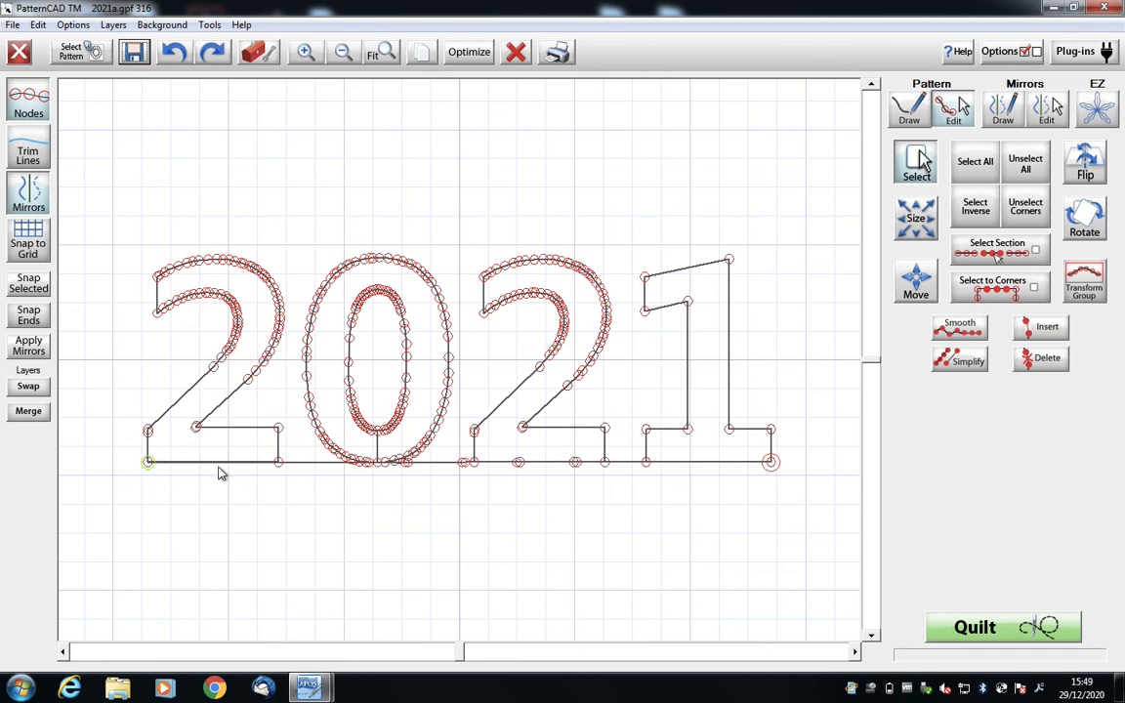
- Examine the simplified pattern's start point, end point and stitching path in the optimization view, and leave it without changes
click(467, 52)
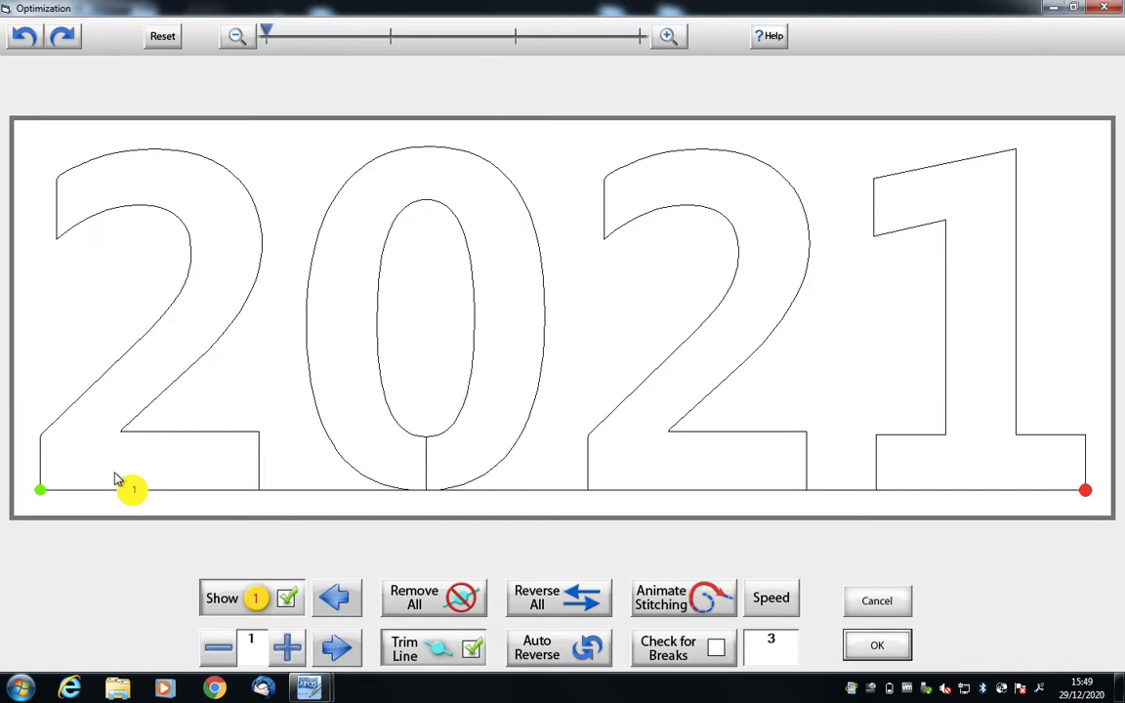
click(876, 600)
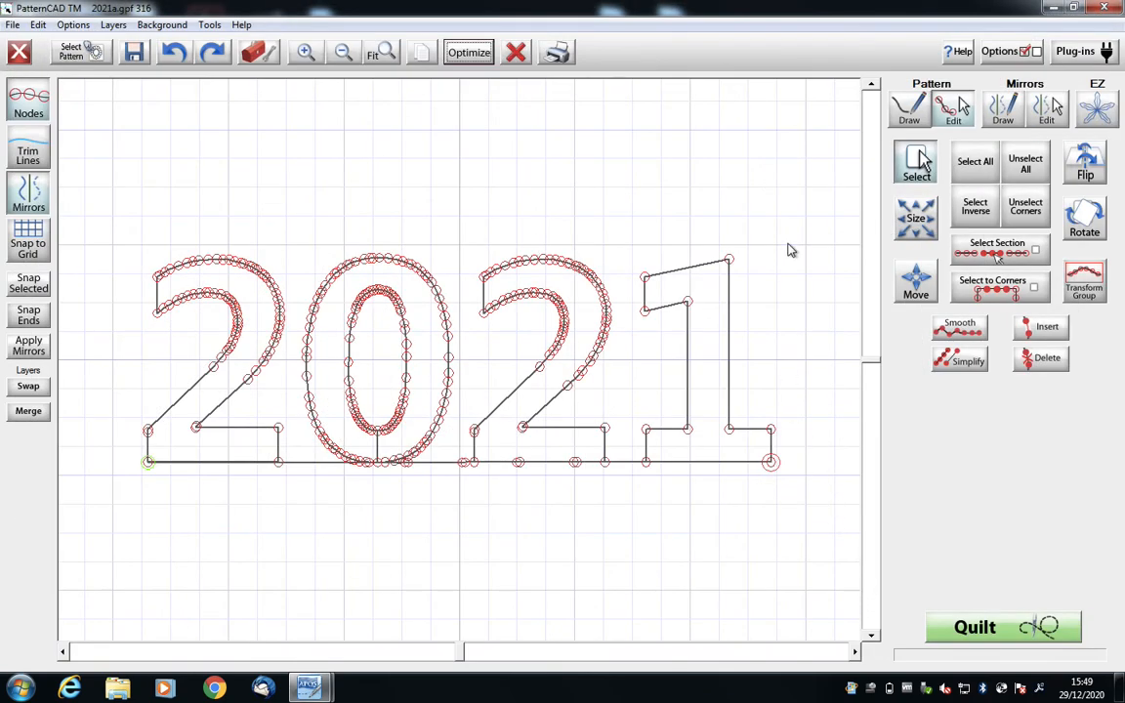